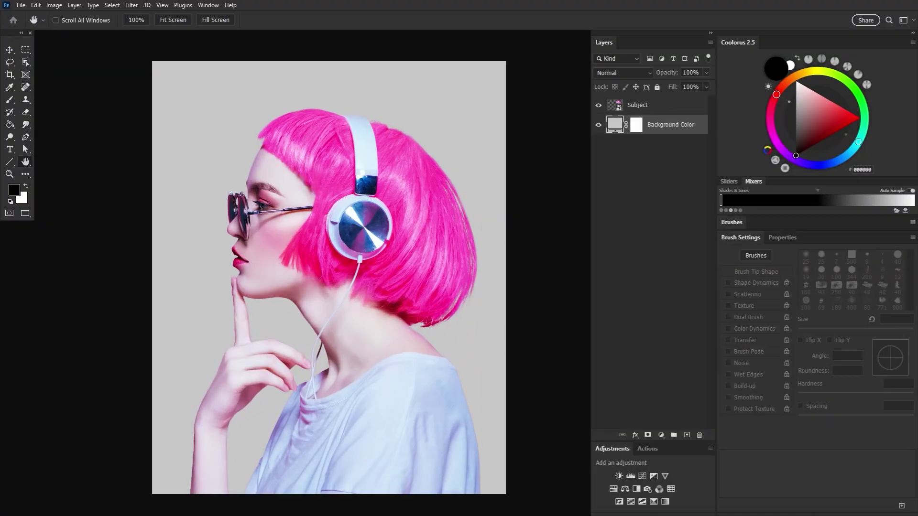
- Place the painted-artboards-21 texture between the Subject and Background Color layers and set its blend mode to Multiply
drag(818, 430, 353, 256)
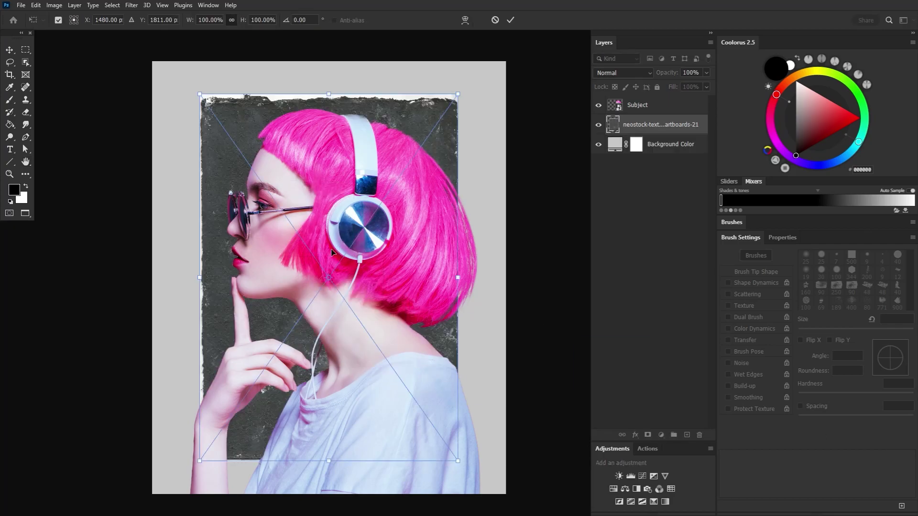
click(511, 20)
click(8, 175)
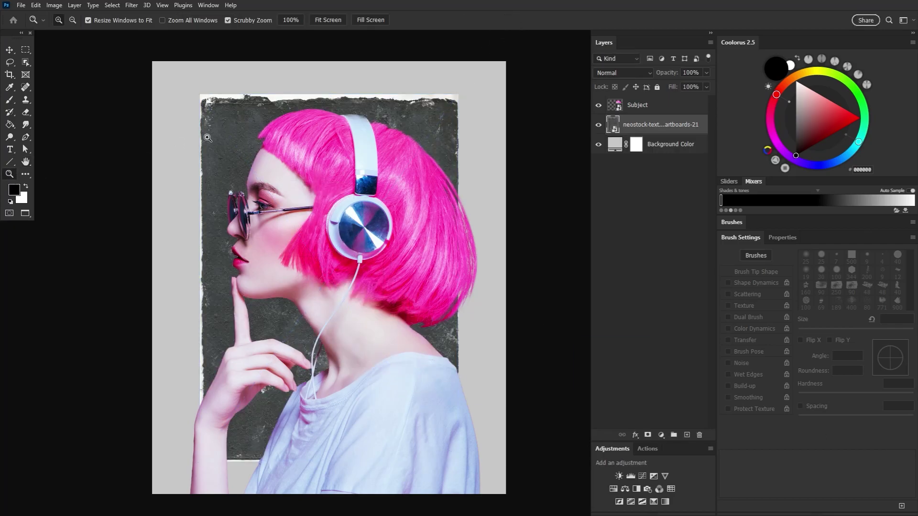
drag(281, 87, 334, 98)
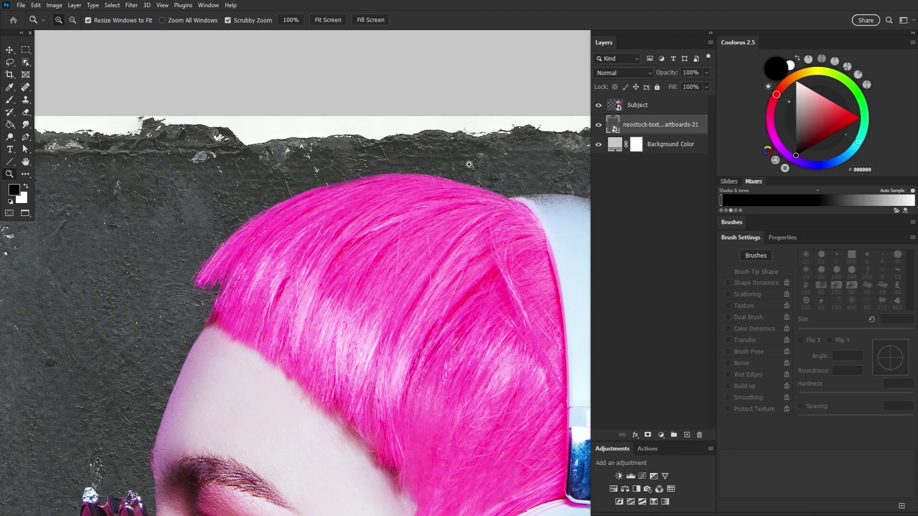
drag(480, 162, 417, 181)
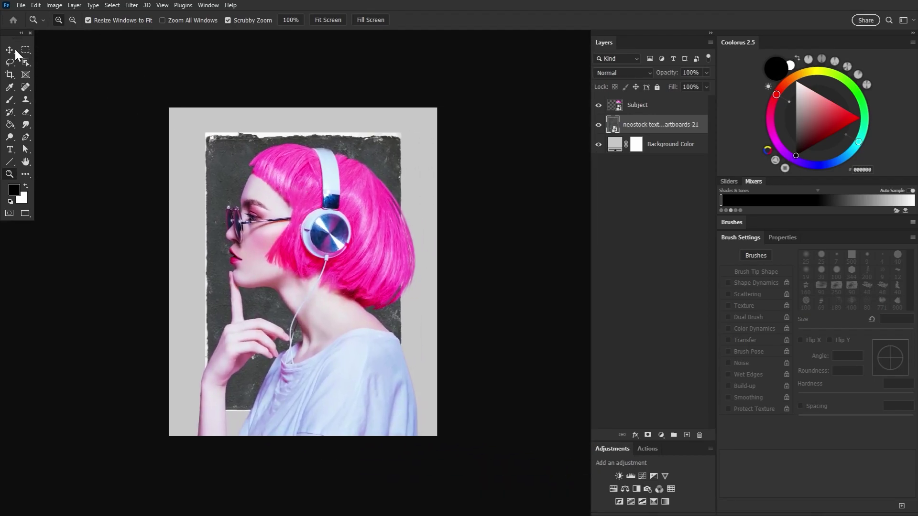
click(11, 50)
click(628, 75)
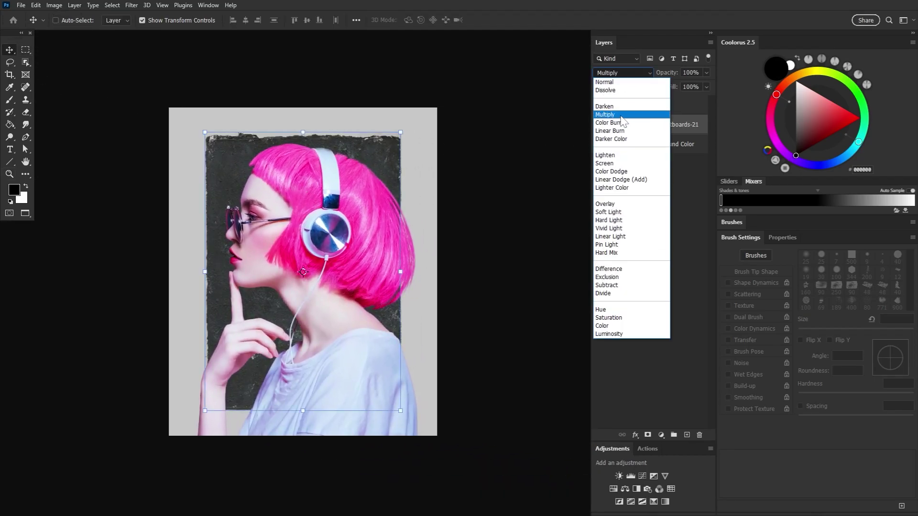
click(622, 114)
- Rotate the dark artboard texture 90°, scale its height to 88.68%, and position it behind the subject's head
key(ctrl+t)
drag(405, 123, 438, 357)
drag(446, 282, 414, 264)
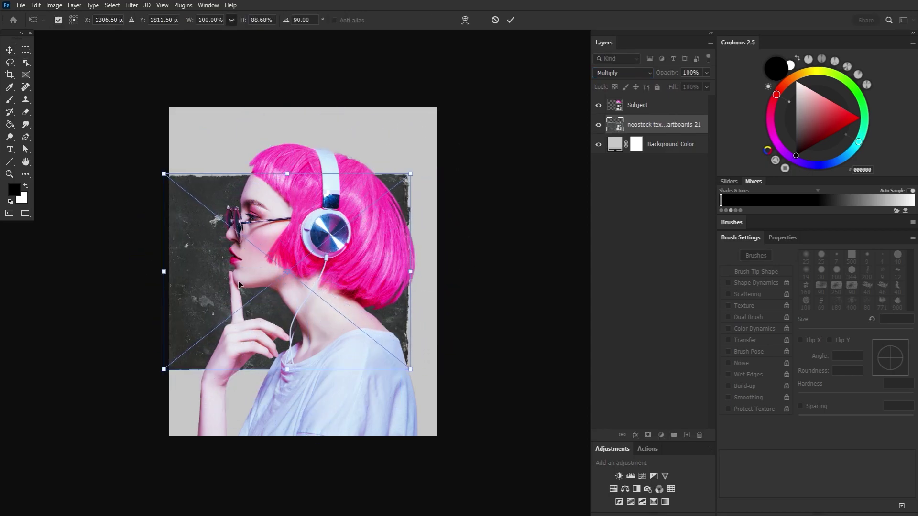
drag(345, 276, 360, 220)
- Flip the dark artboard texture vertically and horizontally, nudge it slightly upward and apply the transformation
right_click(395, 173)
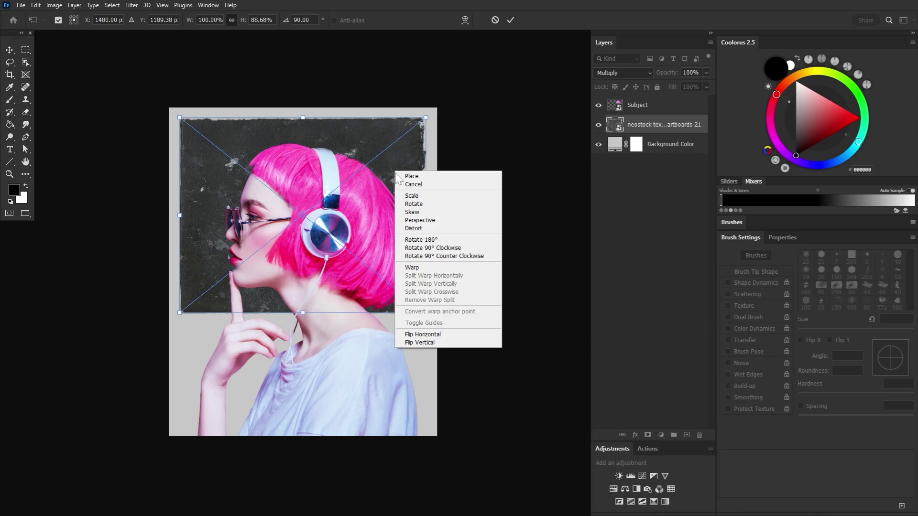
click(422, 344)
right_click(381, 170)
click(421, 333)
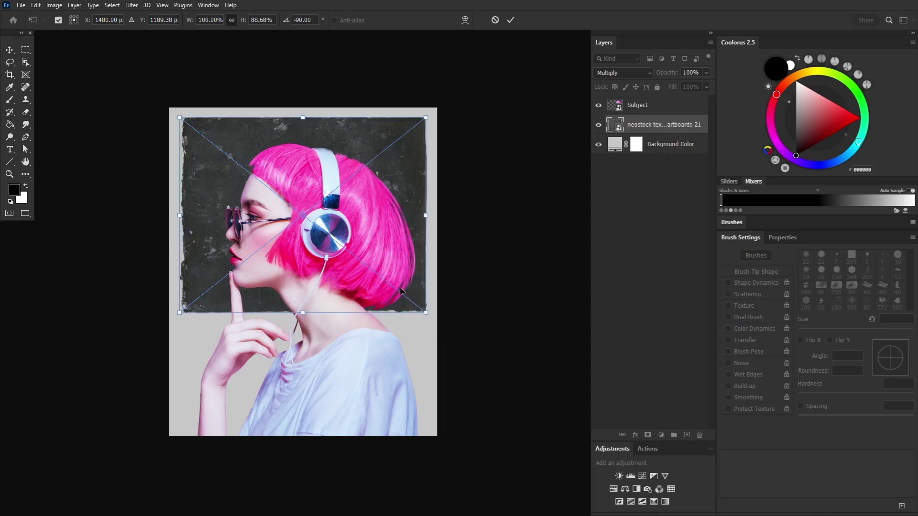
drag(401, 290, 422, 298)
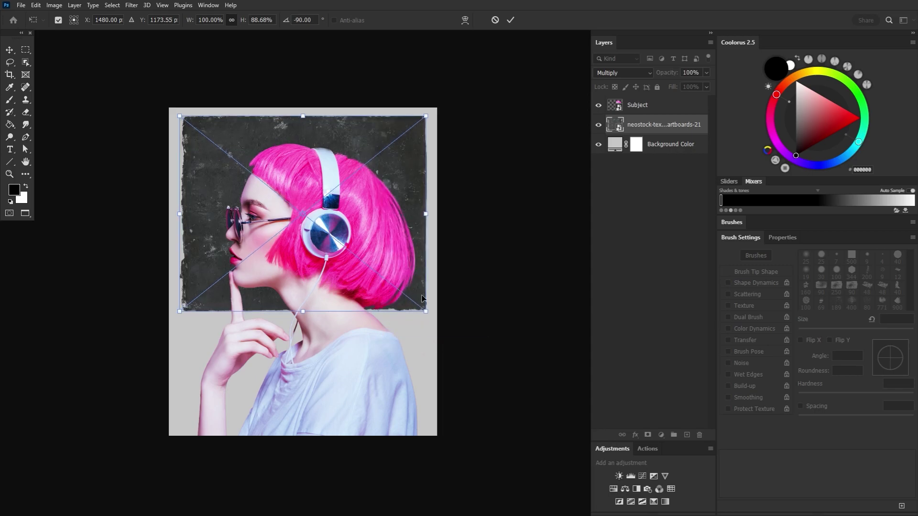
click(511, 19)
- Darken the artboard texture with a Curves adjustment, moving the black point to input 18, output 0
click(54, 5)
mouse_move(86, 32)
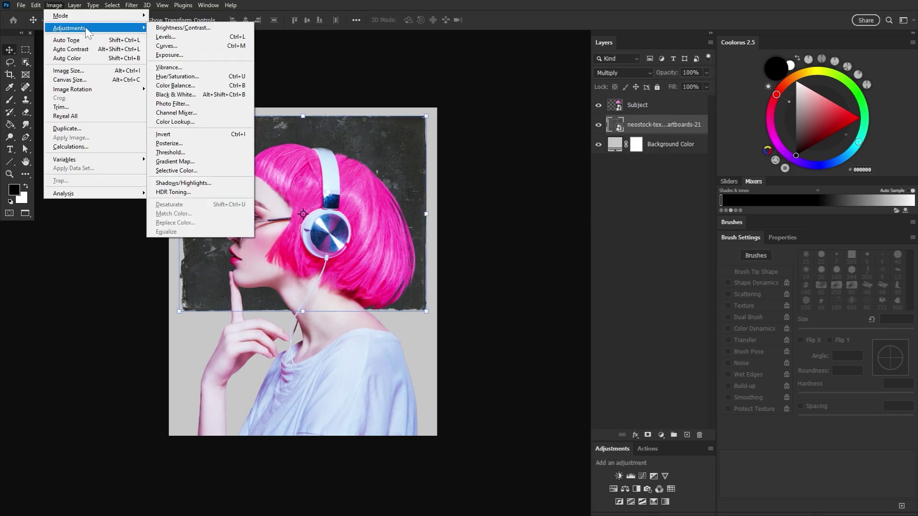
click(167, 45)
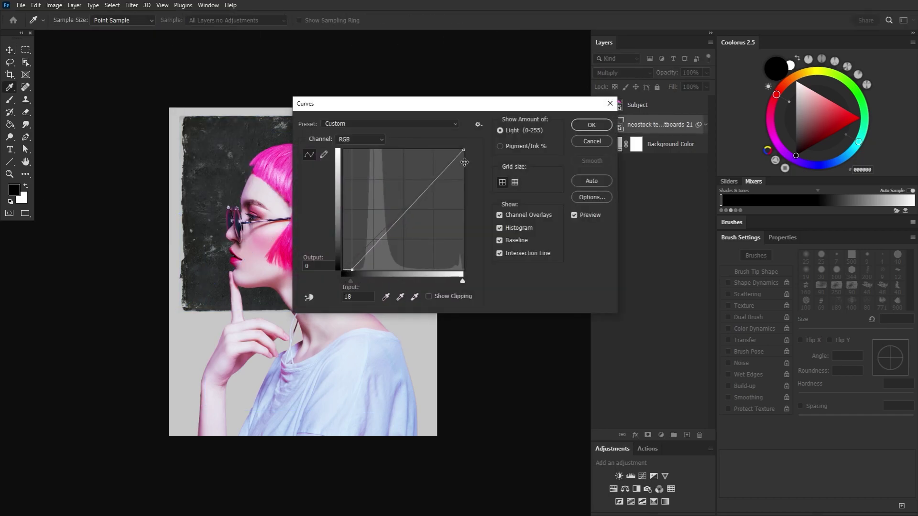
click(591, 124)
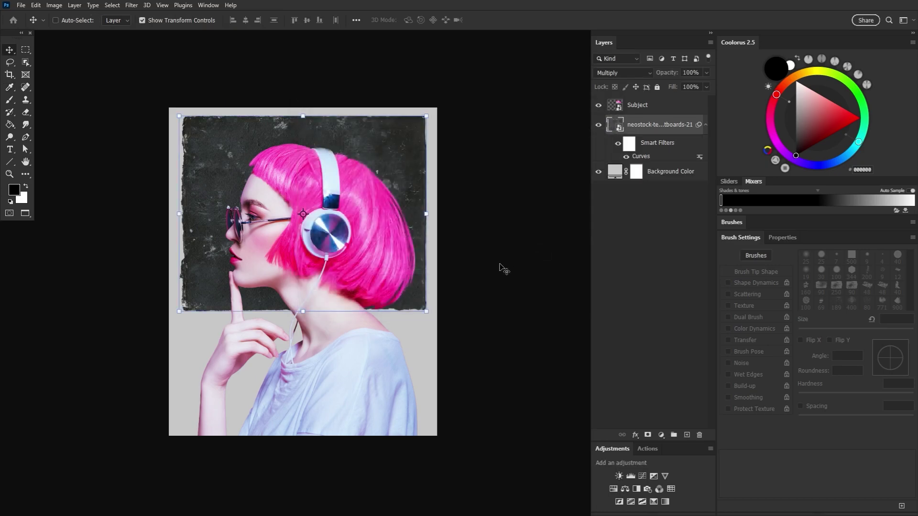
- Place the pink backdrops-56 texture and move its layer below the dark artboard, directly above Background Color
click(9, 174)
click(334, 272)
scroll(362, 330, down, 4)
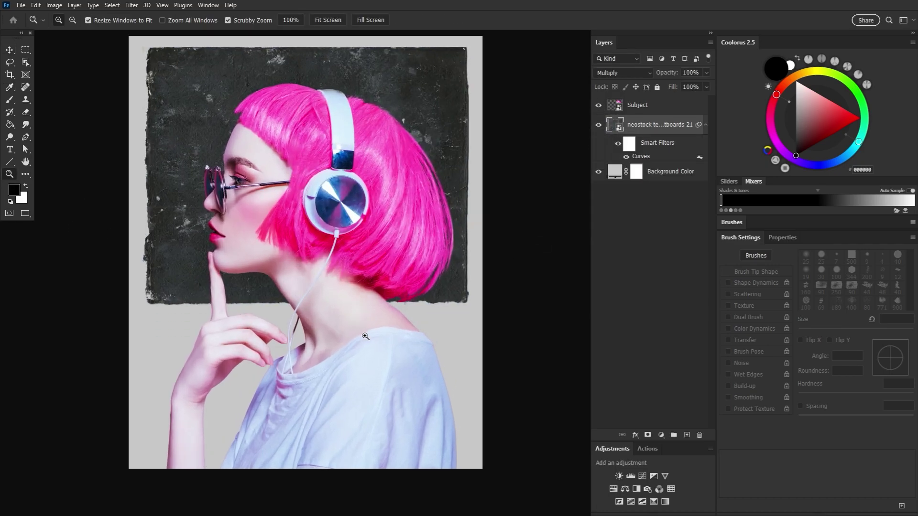
scroll(365, 337, up, 1)
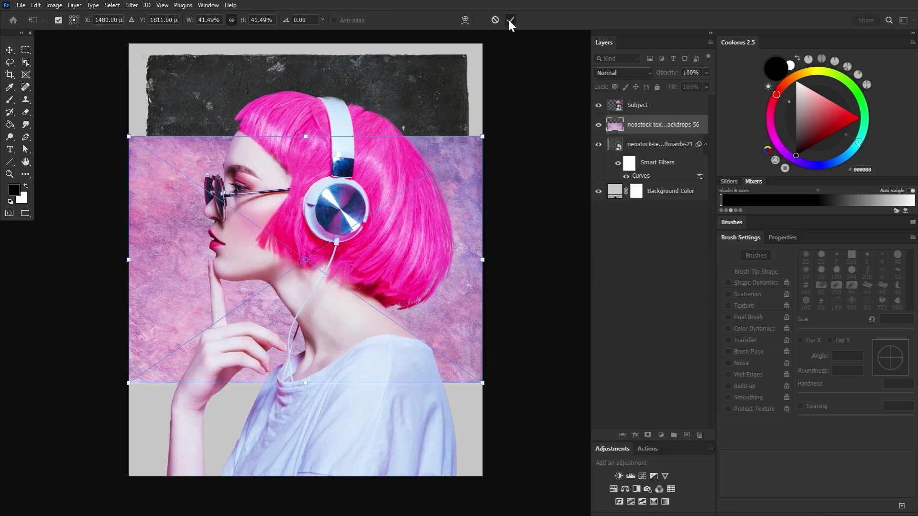
click(511, 22)
drag(646, 126, 647, 181)
- Rotate the pink backdrop texture to -90° and scale it to 59.49% so it covers the canvas
click(11, 51)
key(ctrl+t)
drag(529, 152, 198, 195)
drag(307, 222, 295, 32)
drag(287, 400, 287, 439)
drag(438, 224, 462, 226)
drag(135, 223, 110, 227)
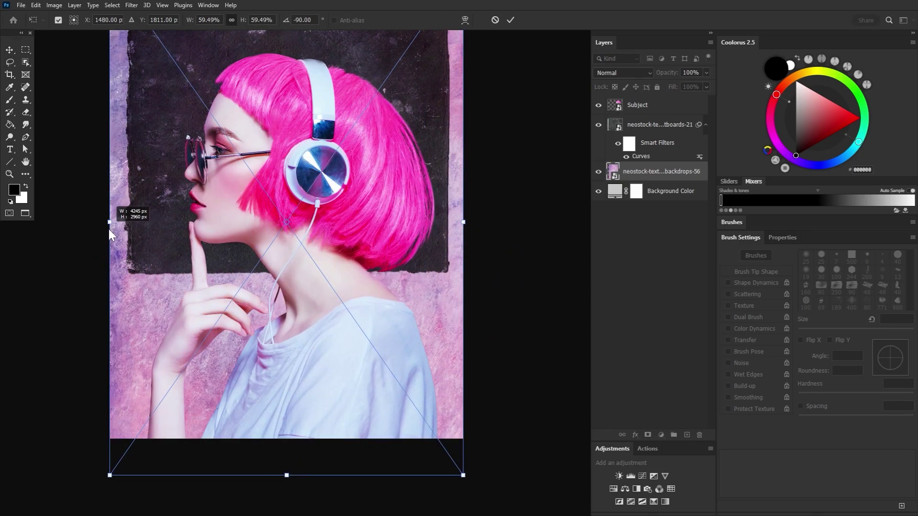
drag(158, 136, 194, 191)
click(511, 20)
- Lower the pink backdrop's opacity to 50% and add a Color Balance layer with midtones Cyan–Red at about -72
drag(673, 74, 651, 79)
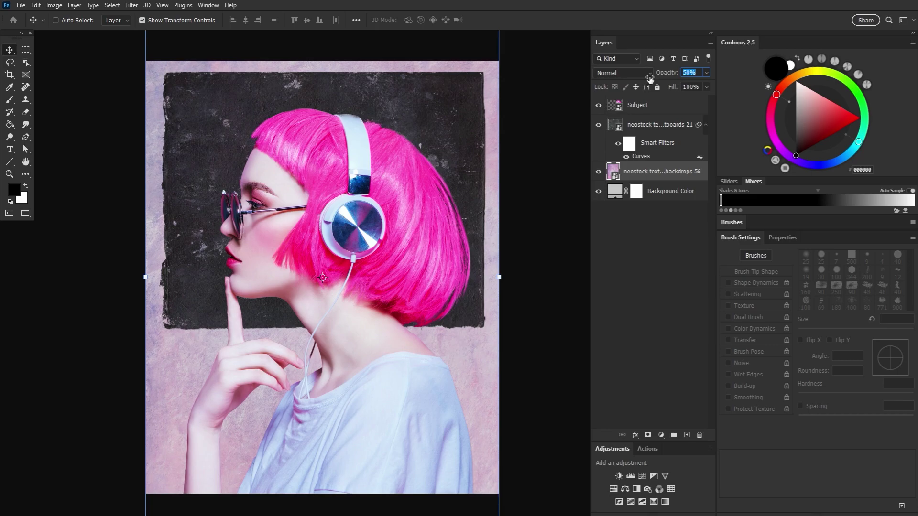
click(625, 489)
drag(801, 292, 764, 293)
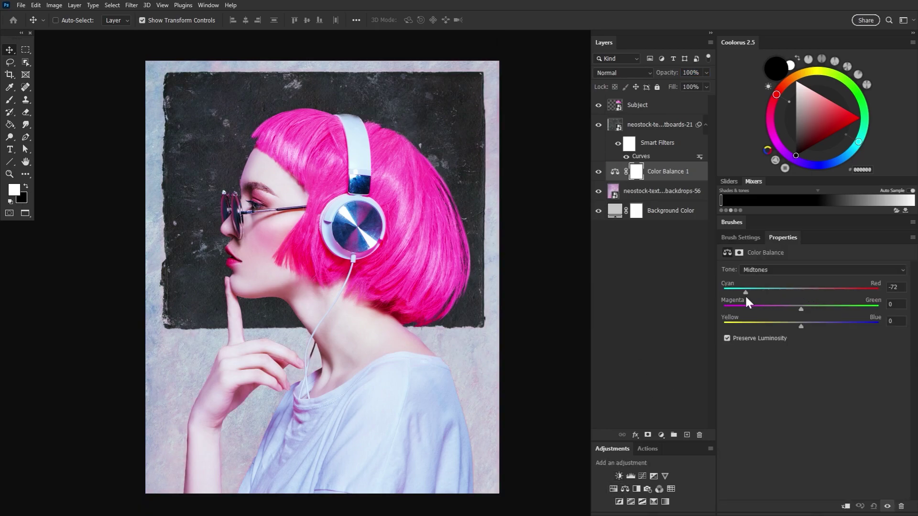
- Place the painted-artboards-27 texture above the dark artboard, rotated 90° and scaled to 141.60% to cover the canvas
click(641, 128)
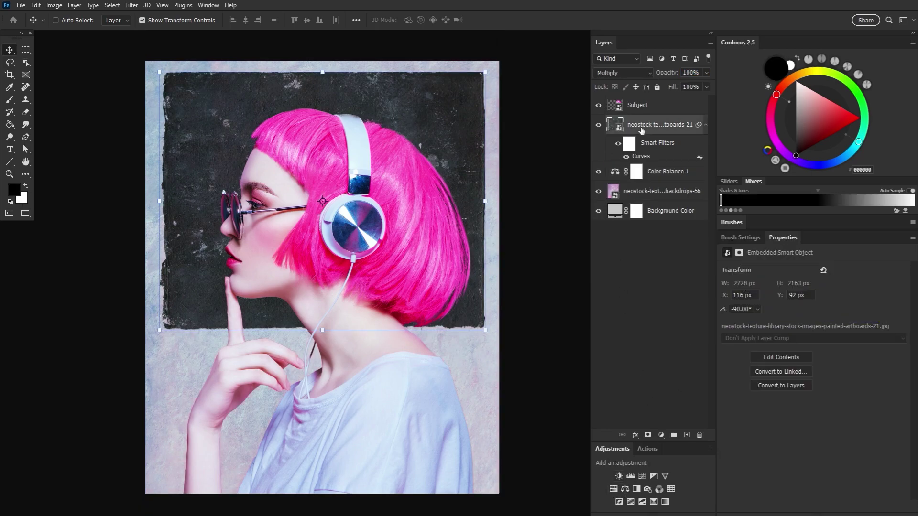
drag(539, 310, 268, 287)
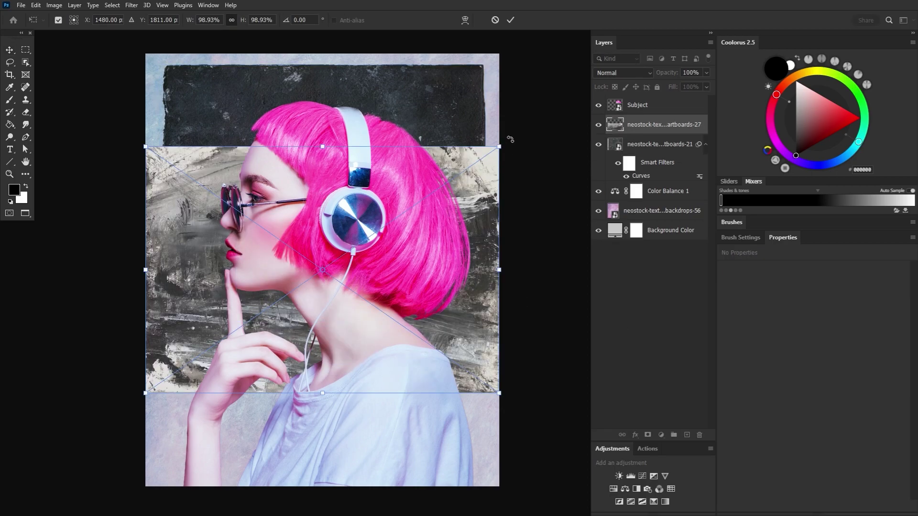
drag(510, 139, 426, 383)
drag(321, 94, 319, 53)
drag(459, 249, 499, 260)
drag(182, 250, 143, 249)
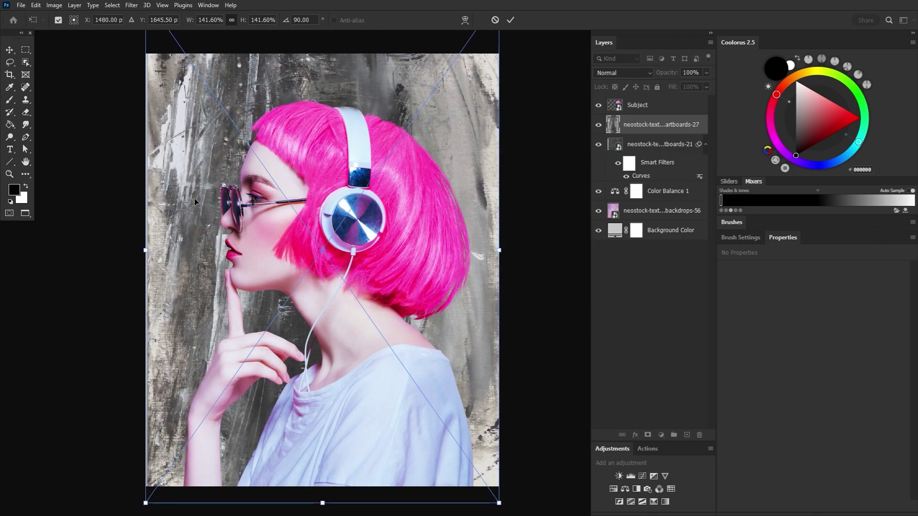
drag(192, 198, 192, 253)
click(510, 21)
- Set the artboards-27 texture to Multiply and hide it with an inverted, black layer mask
click(617, 75)
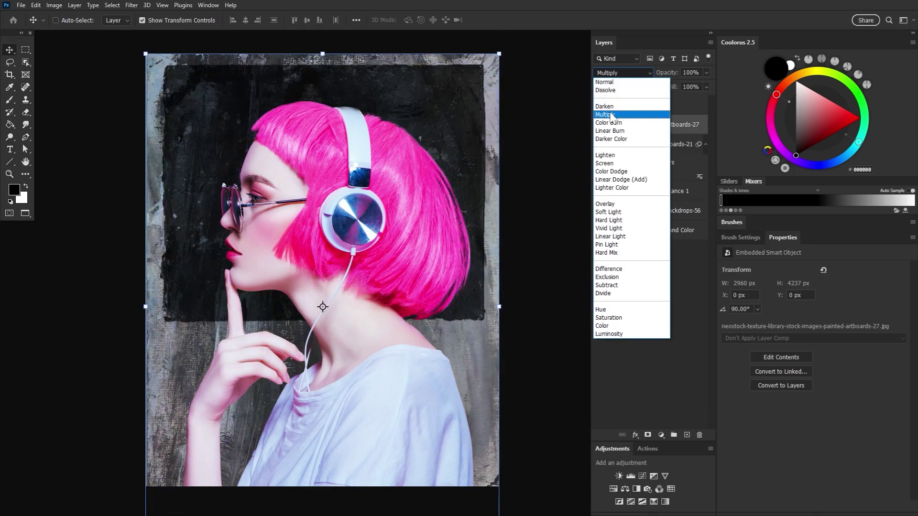
click(614, 117)
click(648, 435)
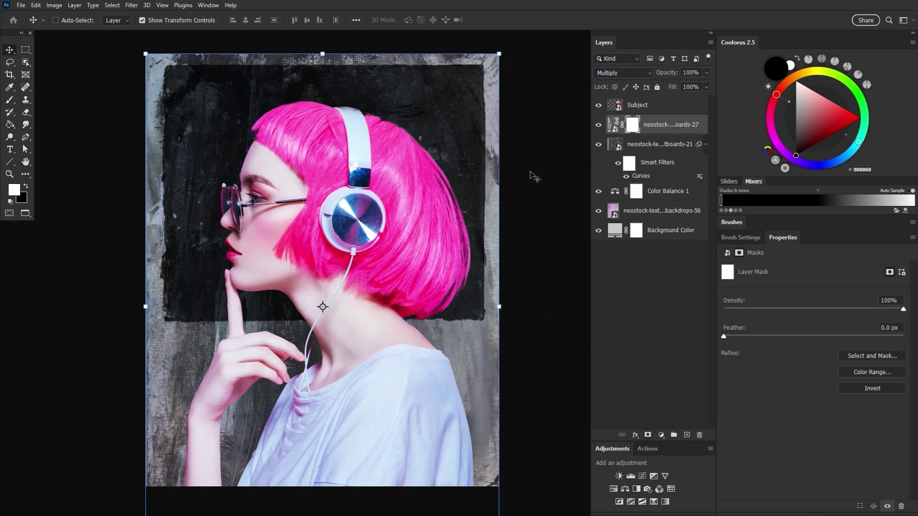
key(ctrl+i)
- Set up the Brush tool with the textured 90 px bristle tip at 15% flow
click(10, 100)
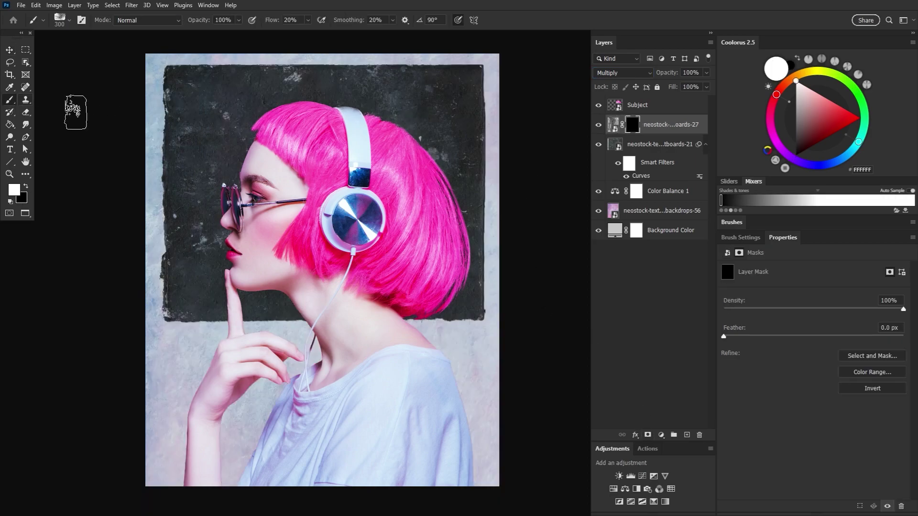
click(738, 240)
click(821, 287)
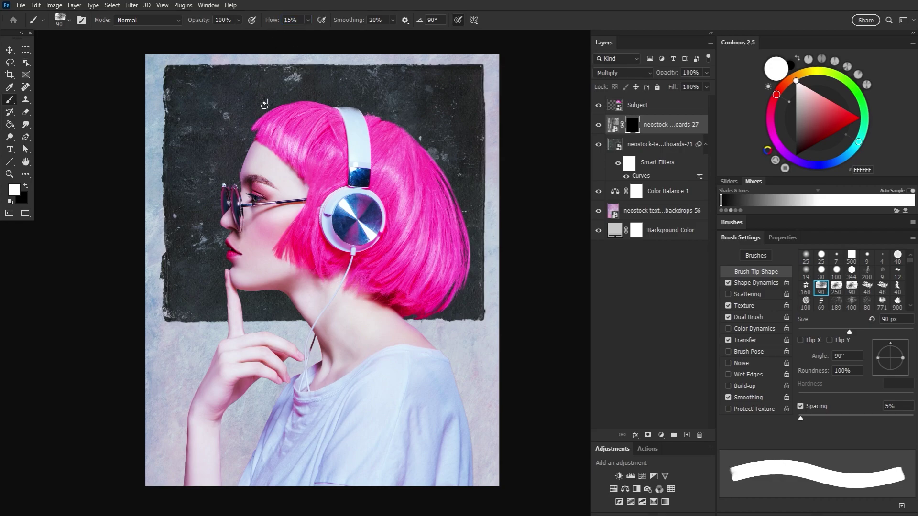
- Enlarge the brush to 500 px and paint white down the mask in front of the face to reveal the texture
key(bracketright)
key(bracketright)
key(bracketright)
key(bracketright)
key(bracketright)
key(bracketright)
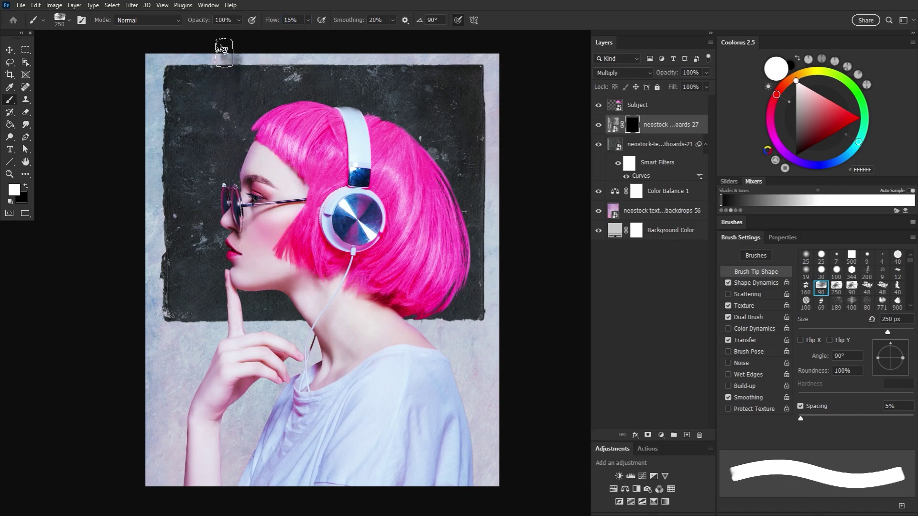
key(bracketright)
key(bracketright)
key(bracketright)
mouse_move(232, 58)
mouse_down()
mouse_move(260, 105)
mouse_move(215, 45)
mouse_move(223, 139)
mouse_move(217, 349)
mouse_up()
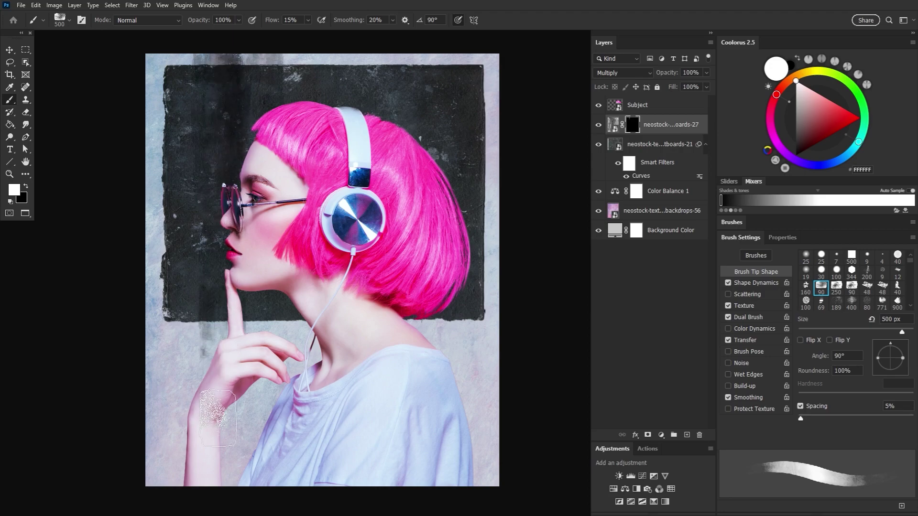
- Reduce the brush to 150 px and reveal more texture along the dark panel's left edge
key(bracketleft)
key(bracketleft)
key(bracketleft)
key(bracketleft)
key(bracketleft)
key(bracketleft)
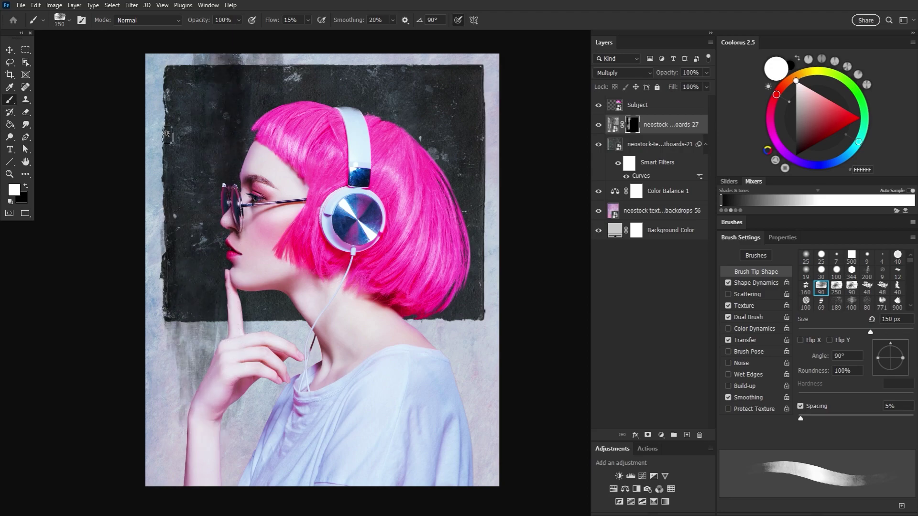
- Enlarge the brush to 700 px and switch to black for softening the texture mask around the wrist
key(bracketright)
key(bracketright)
key(bracketright)
key(bracketright)
key(bracketright)
key(bracketright)
key(bracketright)
key(bracketright)
key(x)
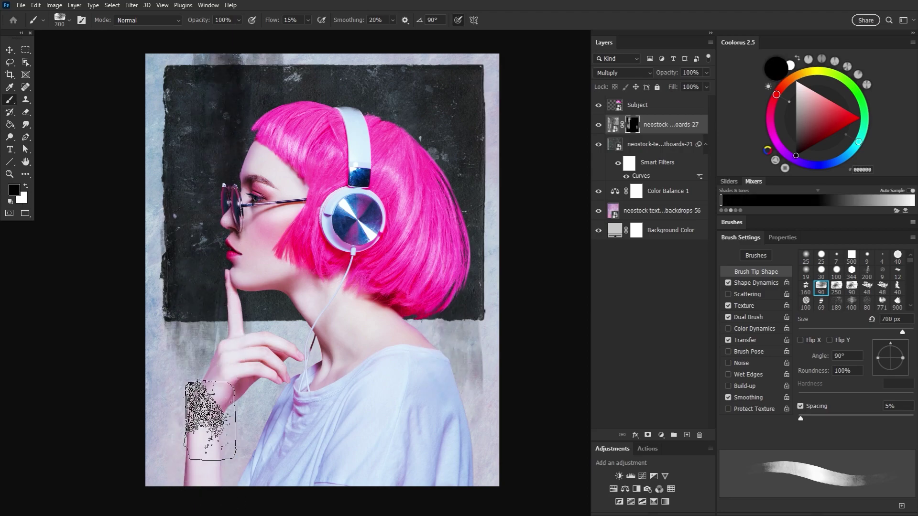
- Paint white on the mask behind the shoulder at 600 px and down the dark panel's right edge with a smaller brush
key(x)
key(bracketleft)
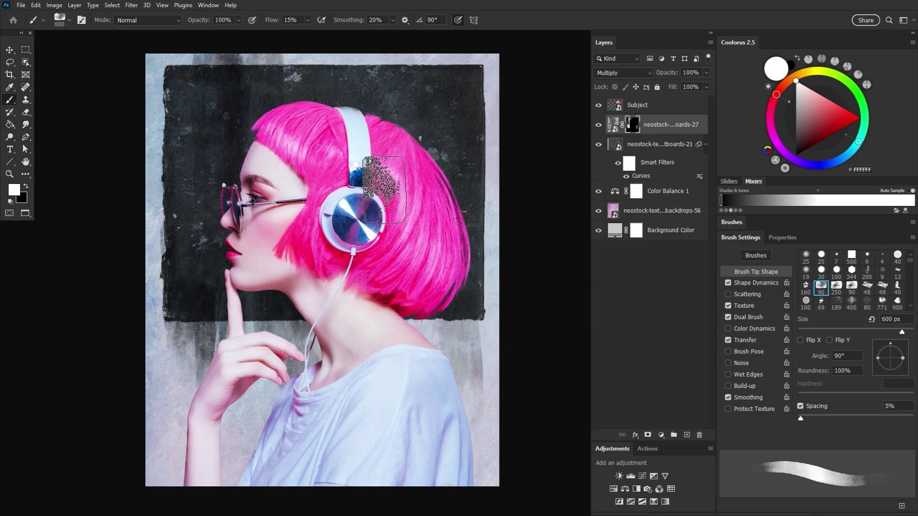
drag(460, 287, 456, 425)
key(bracketleft)
key(bracketleft)
key(bracketleft)
key(bracketleft)
drag(483, 168, 480, 352)
- Enlarge the brush and reveal the texture across the dark panel's top edge above the head
key(bracketright)
key(bracketright)
key(bracketright)
mouse_move(239, 62)
mouse_down()
mouse_move(268, 39)
mouse_move(191, 45)
mouse_move(308, 41)
mouse_up()
- Refine the texture mask around the dark panel, alternating black and white with a 300–400 px brush
key(bracketleft)
key(x)
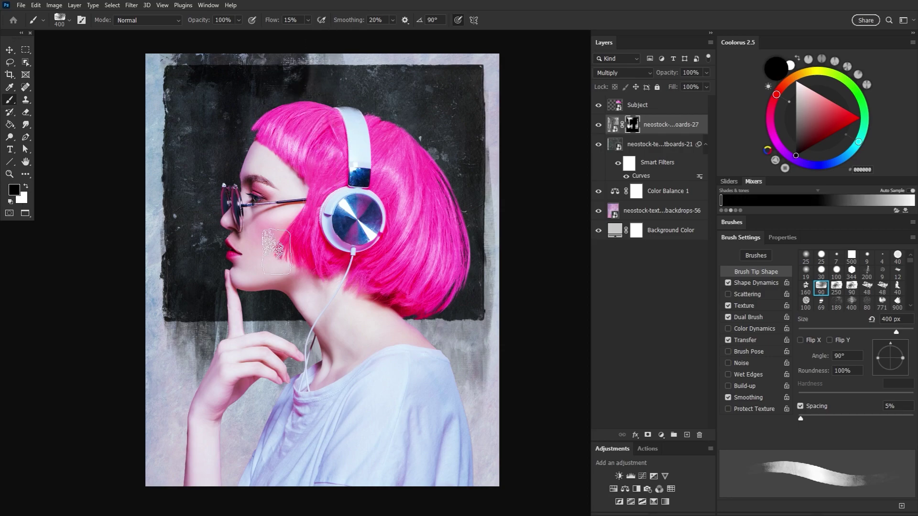
key(x)
key(bracketleft)
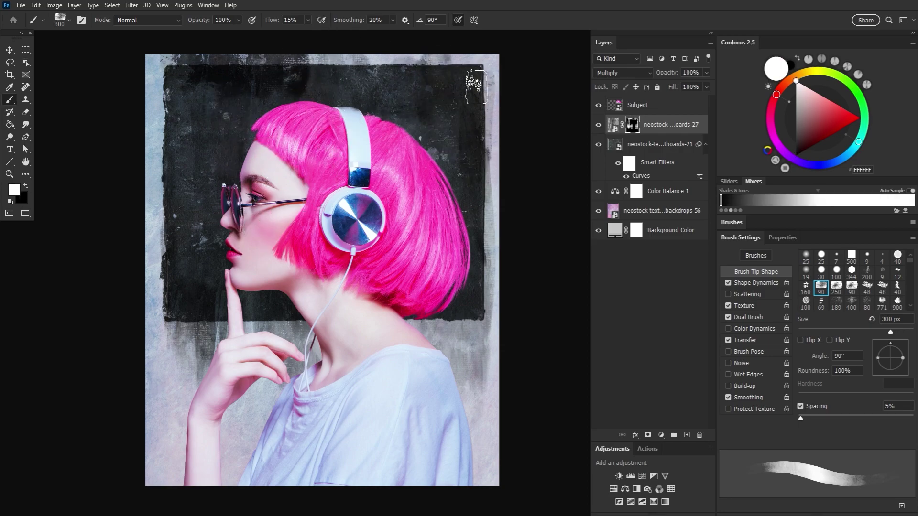
key(bracketright)
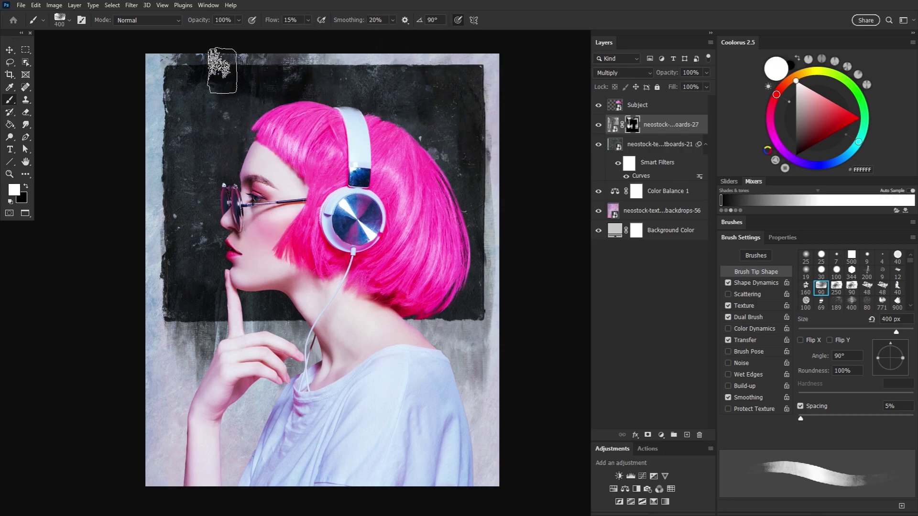
- Enlarge the brush to 700 px and paint white on the mask around the forearm to strengthen the texture
key(bracketright)
key(bracketright)
key(bracketright)
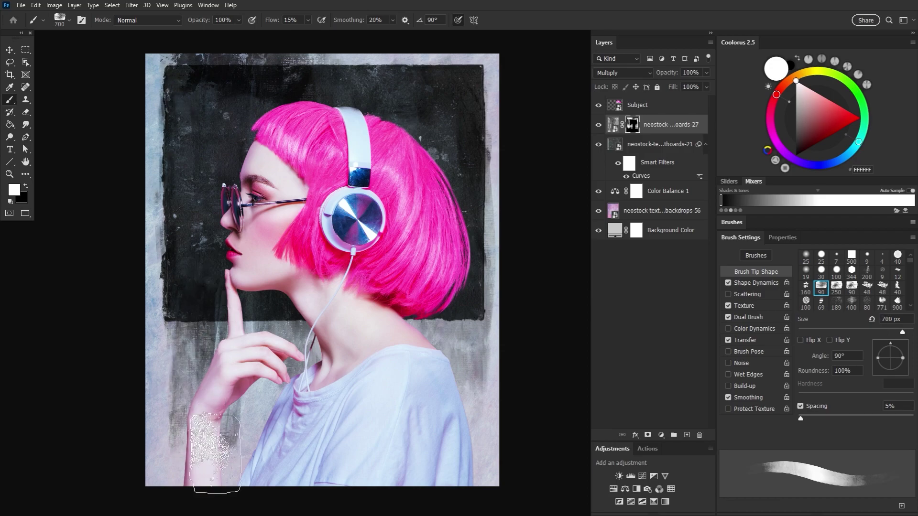
- Reduce the brush to 250 px and paint black along the canvas's right edge to hide the texture there
key(bracketleft)
key(bracketleft)
key(bracketleft)
key(bracketleft)
key(bracketleft)
key(x)
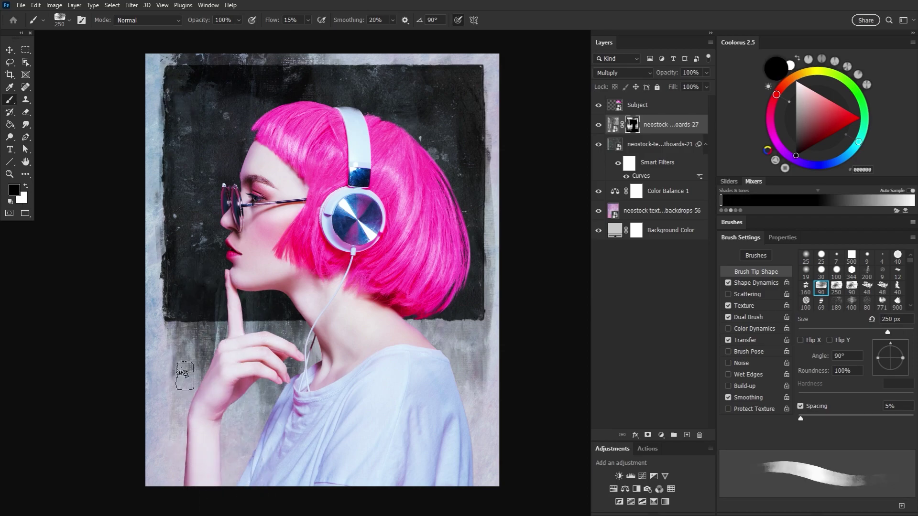
mouse_move(489, 433)
mouse_down()
mouse_move(496, 240)
mouse_move(510, 217)
mouse_up()
- Switch to white and reveal texture behind the shoulder below the dark panel, reducing the brush for finer detail
key(x)
mouse_move(478, 378)
mouse_down()
mouse_move(467, 263)
mouse_move(472, 433)
mouse_up()
key(bracketleft)
key(bracketleft)
key(bracketleft)
key(bracketleft)
key(bracketleft)
key(bracketleft)
key(bracketleft)
key(bracketleft)
key(bracketleft)
- Paint black on the mask behind the shoulder with an enlarged brush, and return to white at 300 px
key(x)
key(bracketright)
key(bracketright)
key(bracketright)
key(bracketright)
key(bracketright)
key(bracketright)
key(bracketright)
key(bracketright)
key(bracketright)
key(bracketright)
key(bracketright)
drag(445, 404, 451, 459)
key(x)
key(bracketleft)
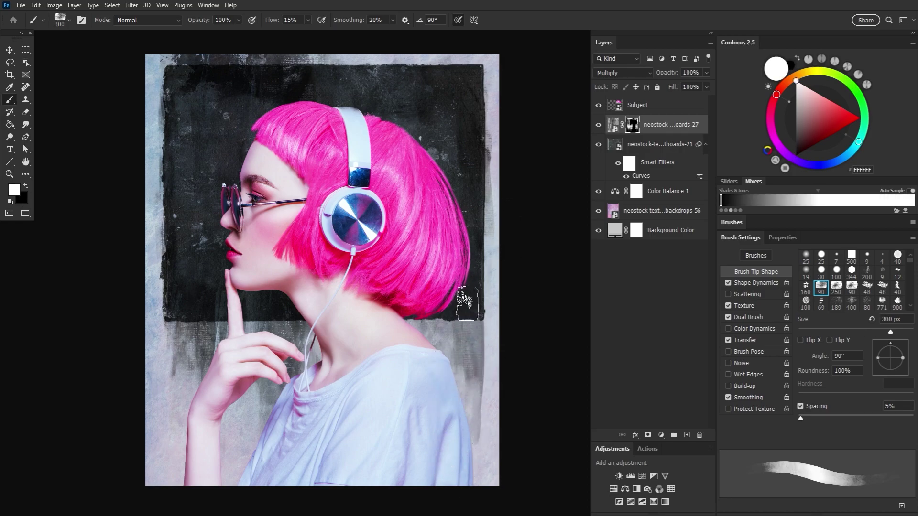
- Paint white on the mask from the dark panel's lower right corner down behind the shoulder, and switch to black at 300 px
drag(466, 304, 469, 425)
key(bracketleft)
key(bracketleft)
key(bracketleft)
key(bracketleft)
key(bracketleft)
key(bracketleft)
key(bracketleft)
key(bracketleft)
key(bracketleft)
key(x)
key(bracketright)
key(bracketright)
key(bracketright)
key(bracketright)
key(bracketright)
key(bracketright)
key(bracketright)
key(bracketright)
key(bracketright)
key(bracketright)
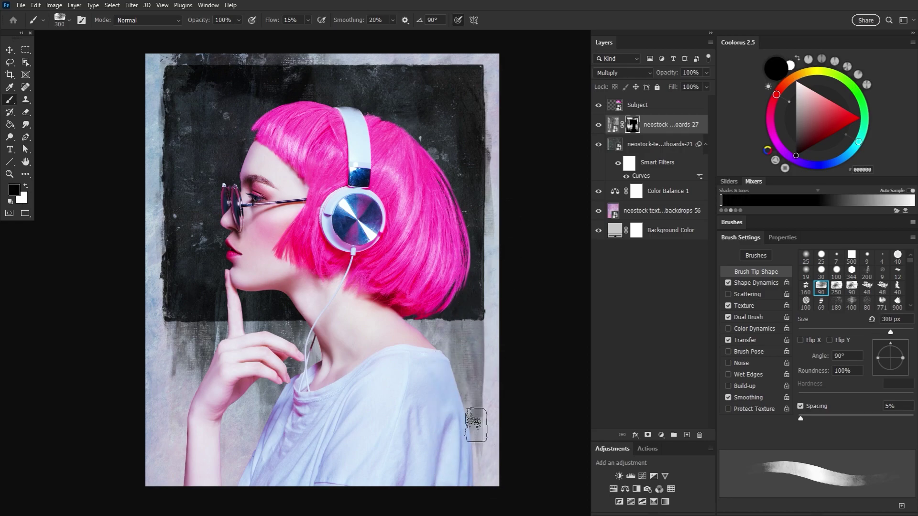
- Reduce the brush to 90 px behind the shoulder, and paint white at 45 px down the dark panel's left edge
key(bracketleft)
key(bracketleft)
key(bracketleft)
key(bracketleft)
key(bracketleft)
key(bracketleft)
key(bracketleft)
key(bracketleft)
key(bracketleft)
key(bracketleft)
key(bracketleft)
key(bracketleft)
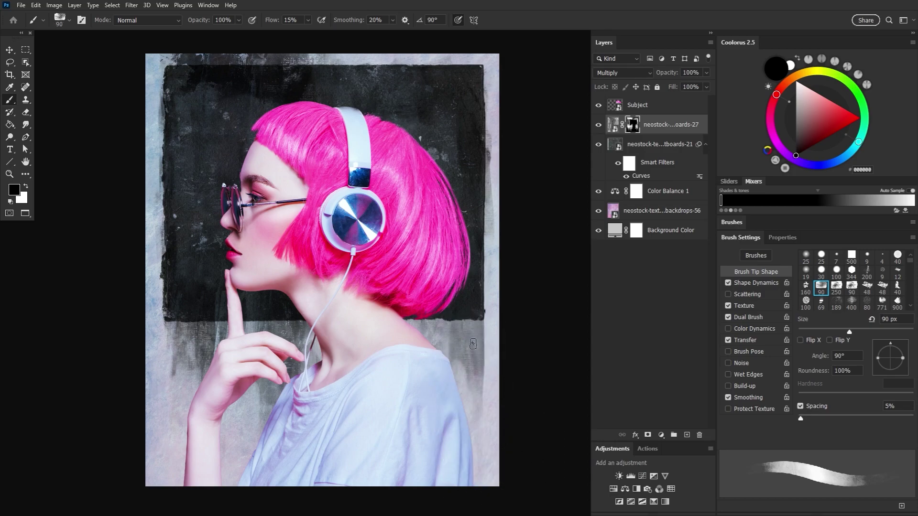
key(x)
key(bracketright)
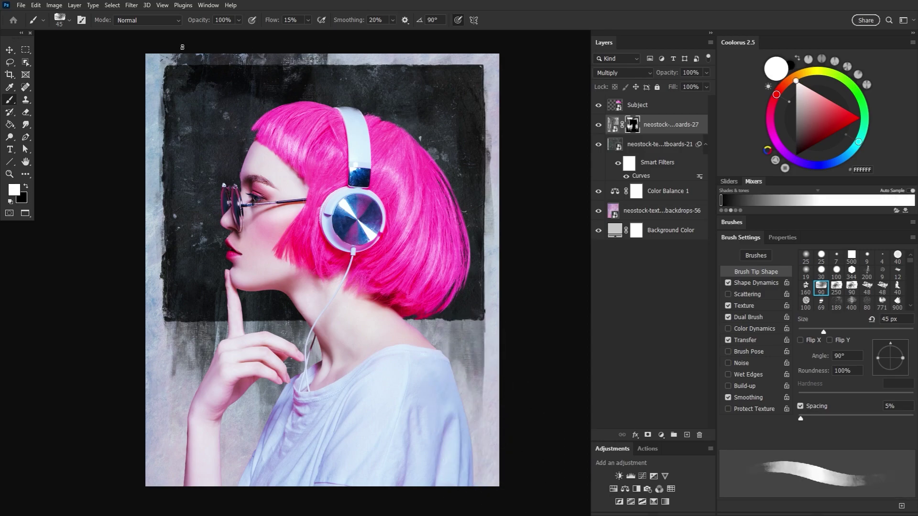
mouse_move(165, 48)
mouse_down()
mouse_move(151, 71)
mouse_move(161, 318)
mouse_move(158, 192)
mouse_up()
- Switch to black, enlarge the brush to 175 px, and paint the mask along the canvas's left edge beside the dark panel
key(x)
key(bracketright)
key(bracketright)
key(bracketright)
key(bracketright)
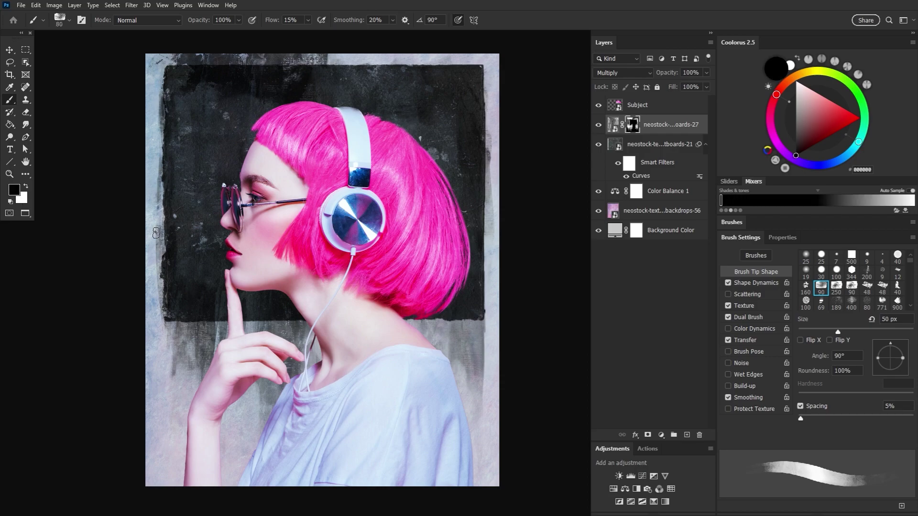
key(bracketright)
key(bracketright)
key(bracketright)
key(bracketright)
key(bracketright)
mouse_move(157, 236)
mouse_down()
mouse_move(152, 178)
mouse_move(146, 316)
mouse_up()
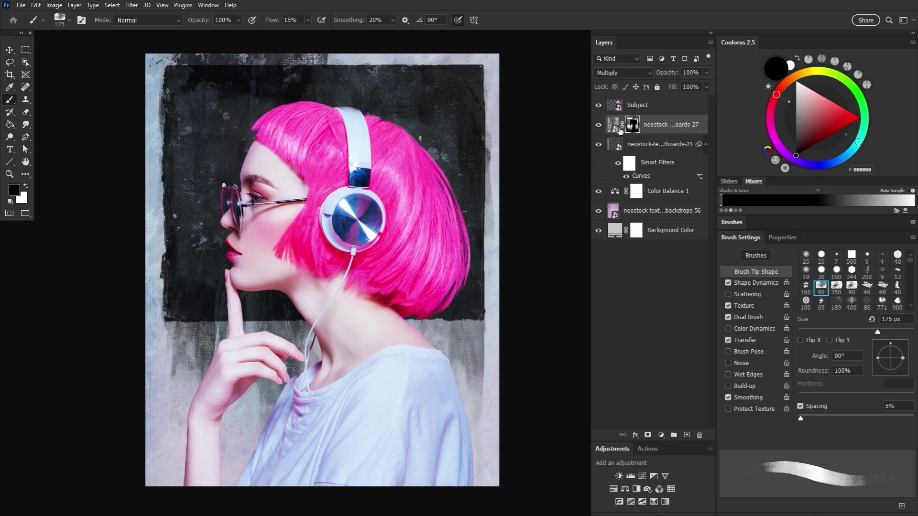
- Unlink the artboards-27 texture from its mask, shift the texture slightly down, and return to the Brush tool
click(622, 125)
click(612, 126)
click(10, 51)
drag(238, 69, 239, 77)
key(b)
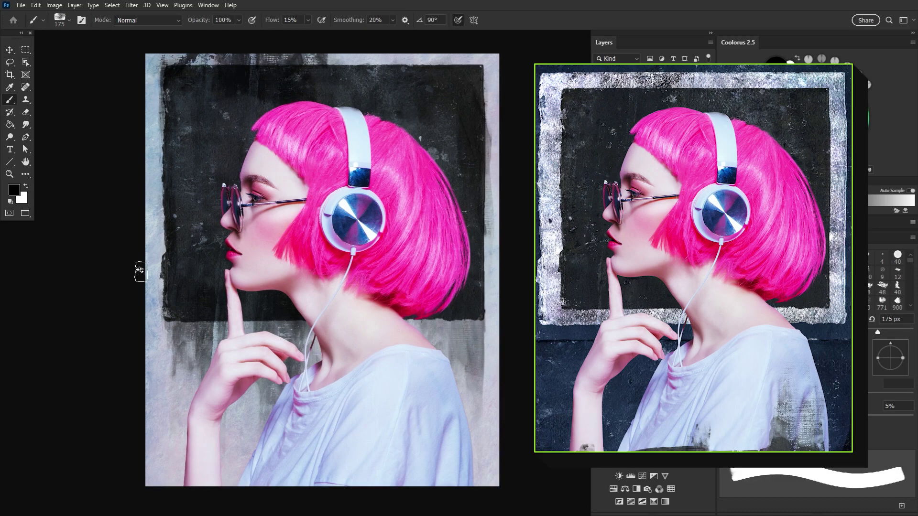
- Refine the mask in white at 250 px around the dark panel, and at 175 px with 100% flow beside the forearm
key(x)
key(bracketright)
key(bracketright)
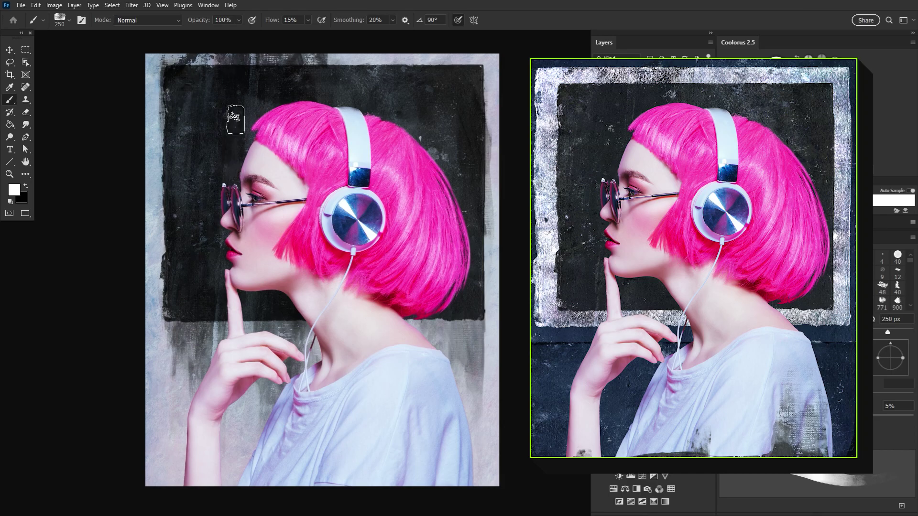
key(x)
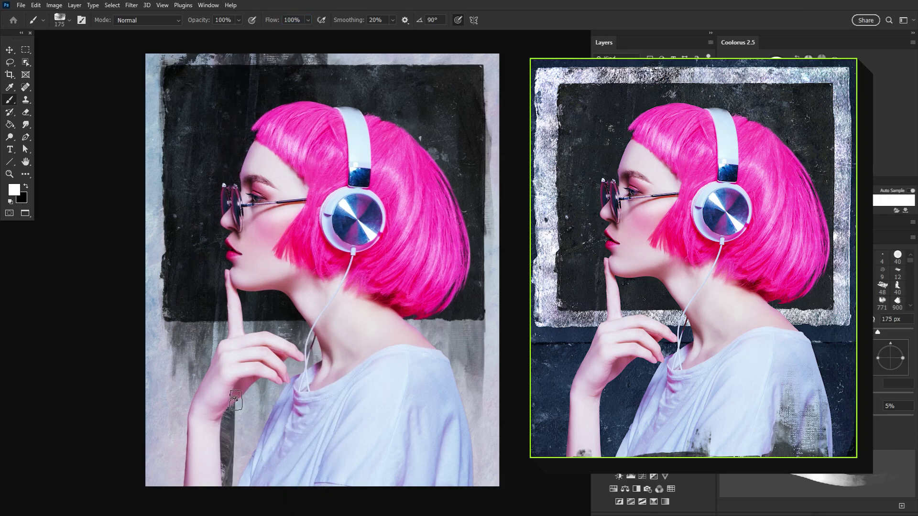
key(bracketright)
key(bracketright)
key(bracketright)
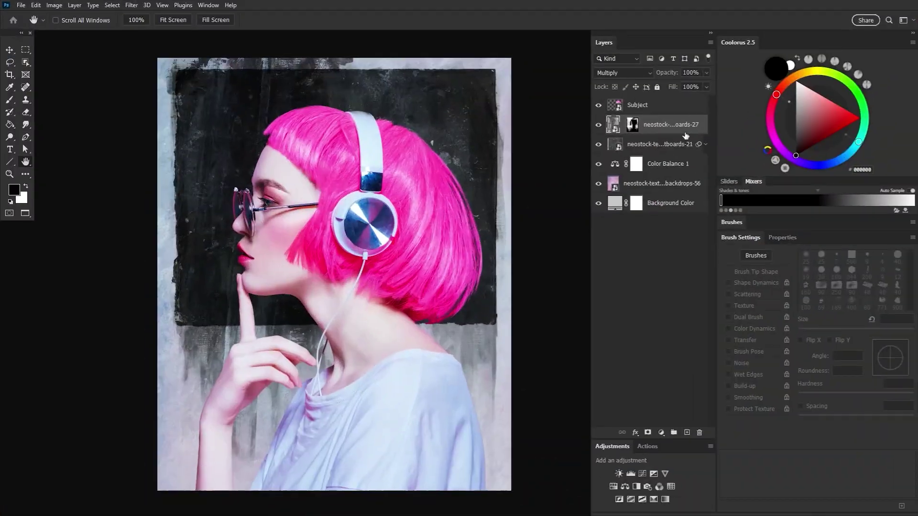
- Open the artboards-27 texture's blending options and split the This Layer highlights in Blend If to 173 / 213
double_click(692, 135)
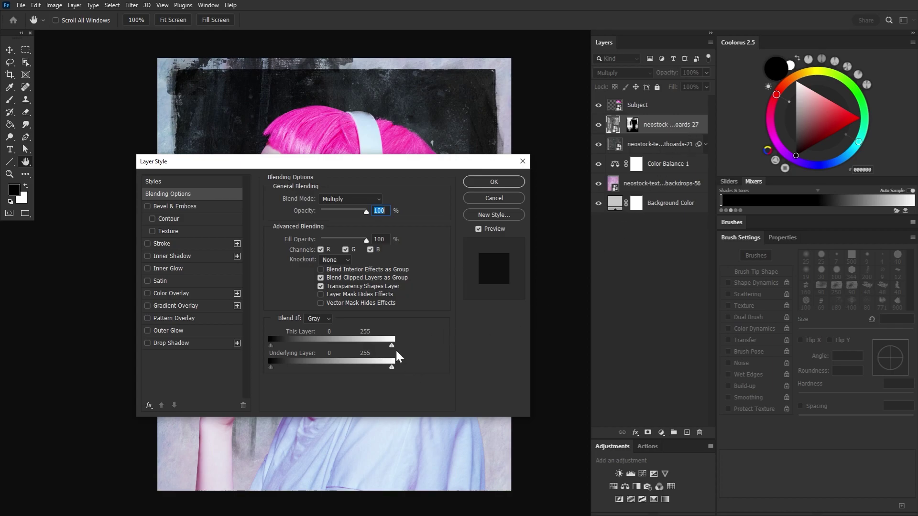
drag(393, 345, 400, 367)
mouse_move(271, 367)
mouse_down()
mouse_move(359, 371)
mouse_move(254, 372)
mouse_up()
mouse_move(390, 346)
mouse_down()
mouse_move(328, 352)
mouse_move(392, 353)
mouse_up()
drag(271, 346, 268, 375)
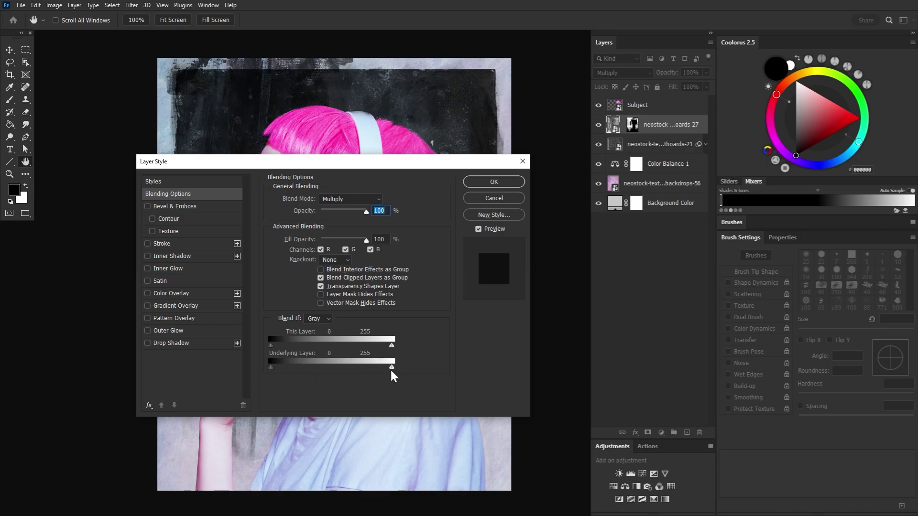
mouse_move(392, 367)
mouse_down()
mouse_move(348, 372)
mouse_move(388, 369)
mouse_up()
drag(381, 346, 343, 347)
drag(374, 158, 403, 180)
drag(371, 367, 383, 371)
drag(432, 184, 424, 93)
drag(368, 92, 373, 155)
drag(378, 342, 401, 343)
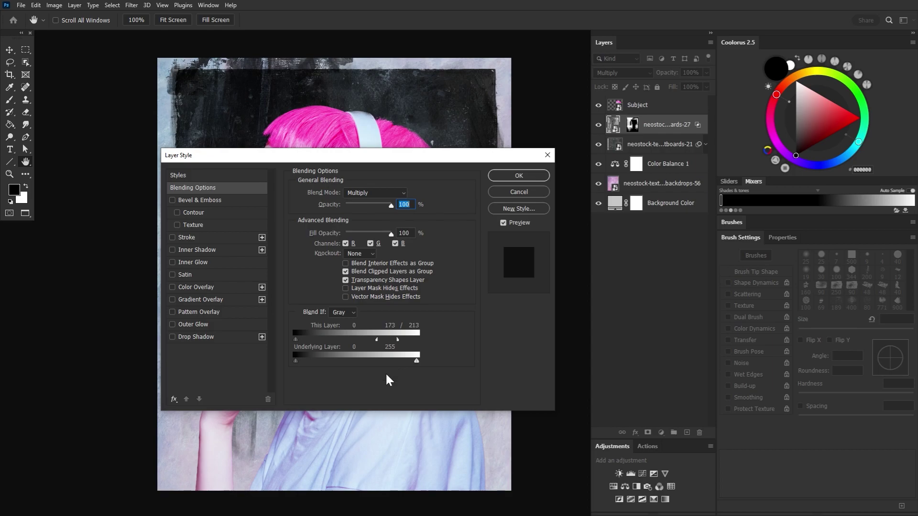
- Split the Underlying Layer Blend If sliders to 40 / 127 in the shadows and 197 / 210 in the highlights
drag(432, 162, 372, 231)
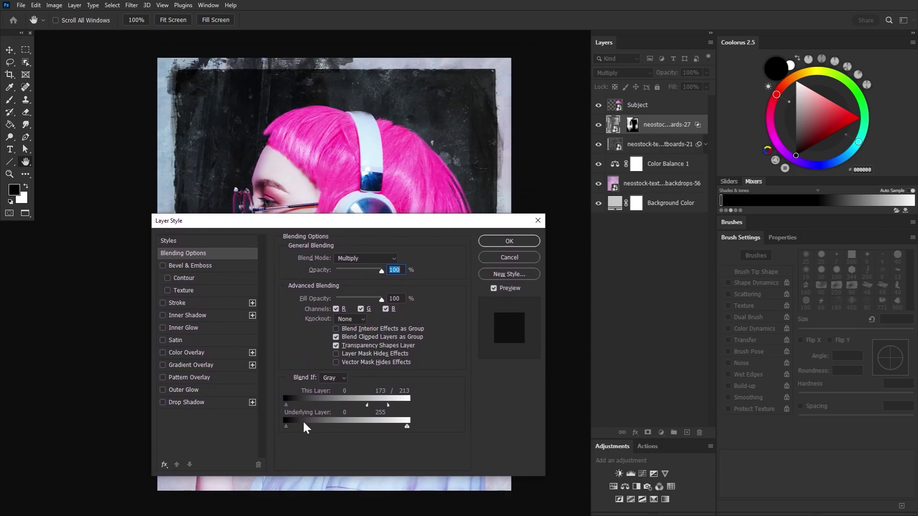
mouse_move(299, 433)
mouse_down()
mouse_move(328, 437)
mouse_move(308, 429)
mouse_up()
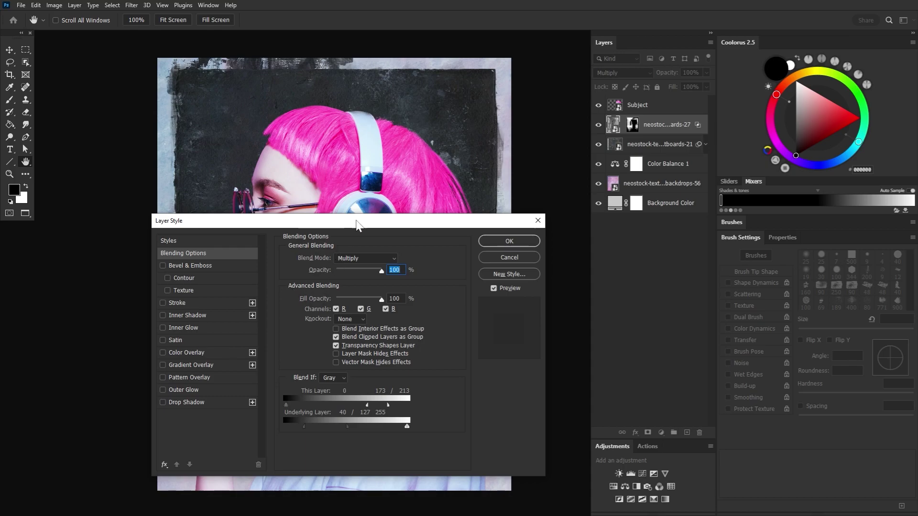
drag(358, 225, 213, 89)
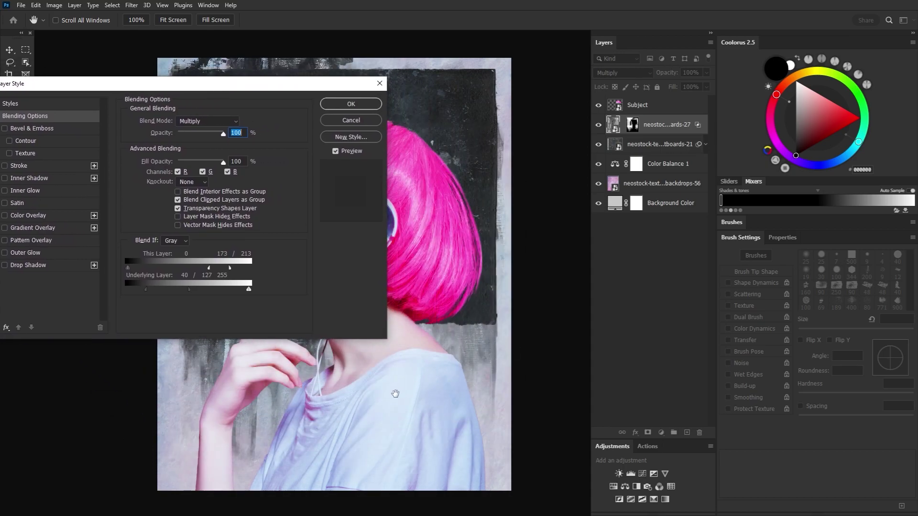
drag(249, 289, 225, 291)
drag(224, 293, 224, 294)
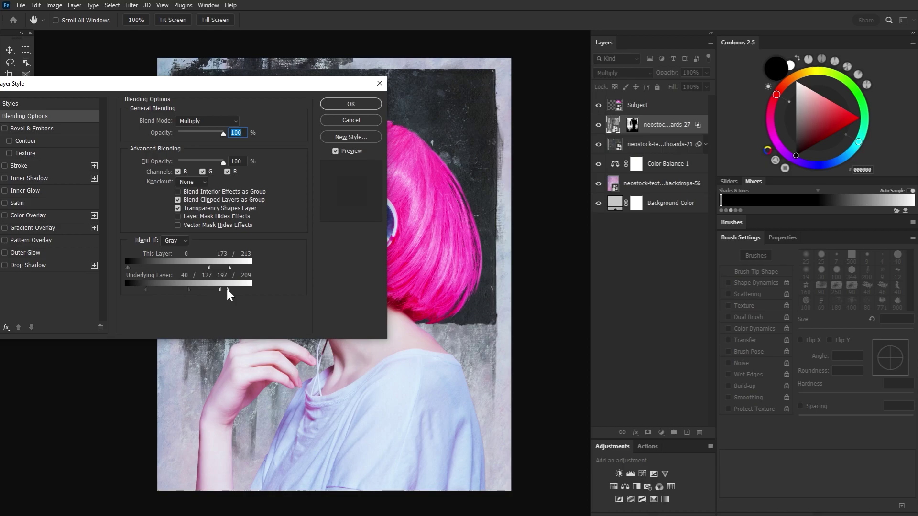
- Compare the artwork with the blending preview off and on, and apply the blending options
click(349, 156)
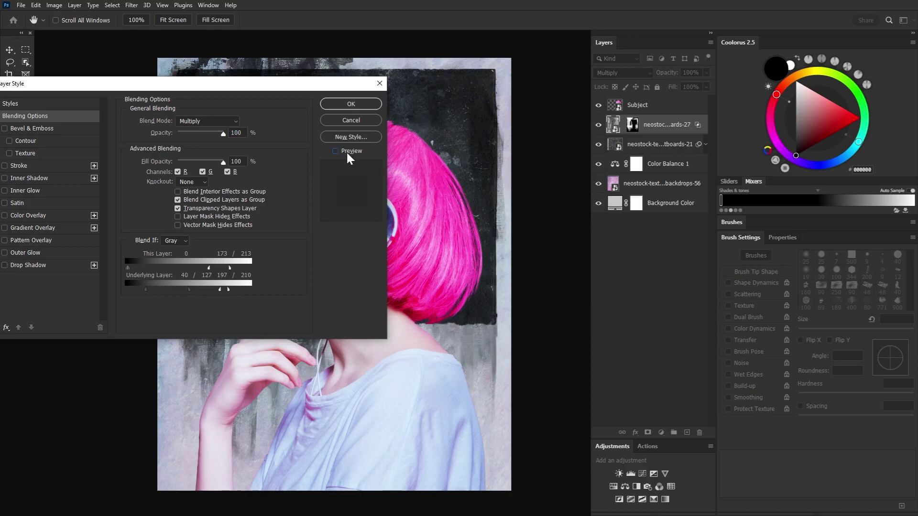
click(348, 156)
drag(304, 88, 89, 223)
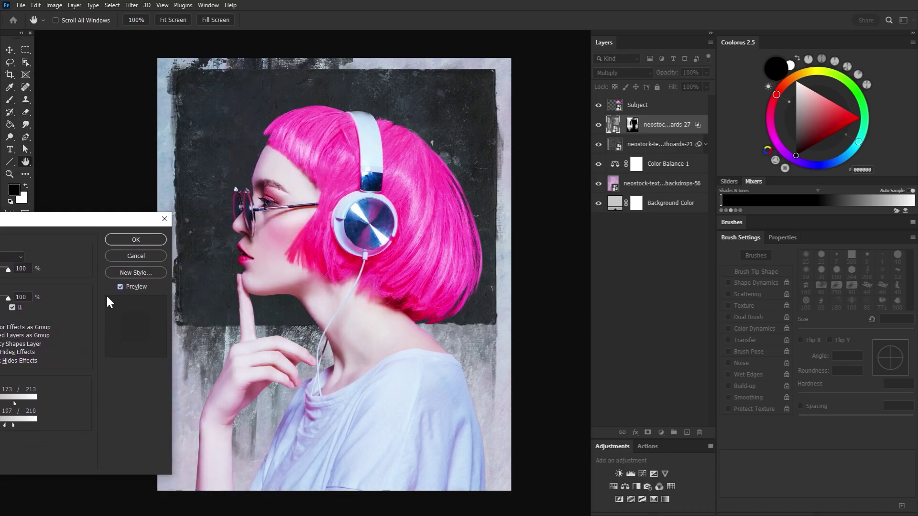
click(132, 286)
click(132, 286)
click(149, 241)
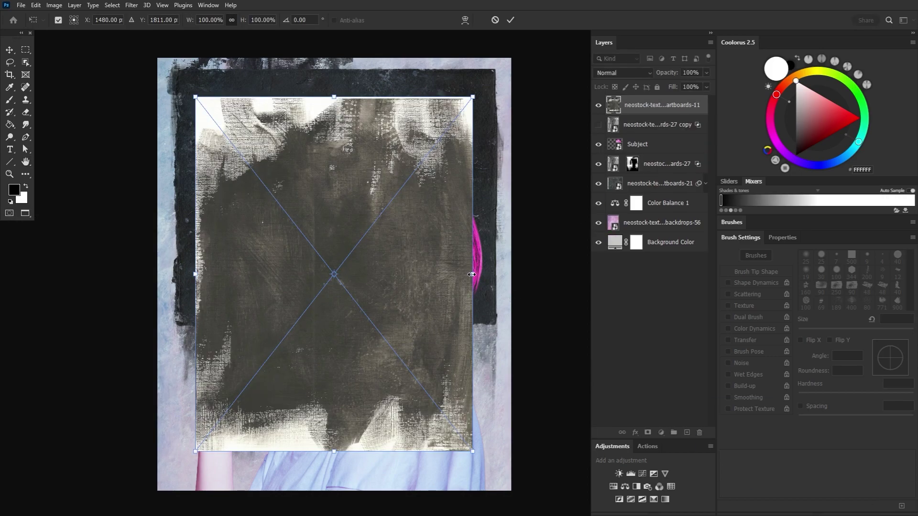
- Scale the placed artboards-11 texture to the canvas's full width, move it over the lower part of the image, and commit the transform
drag(473, 275, 534, 274)
drag(195, 274, 158, 274)
drag(323, 91, 323, 371)
key(Return)
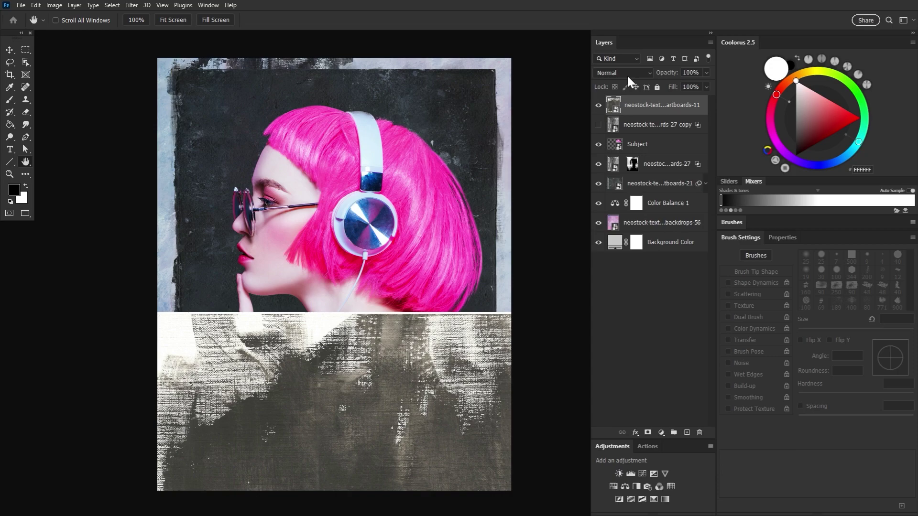
- Set the artboards-11 texture's blend mode to Multiply and give it an inverted, black layer mask
click(622, 73)
click(621, 112)
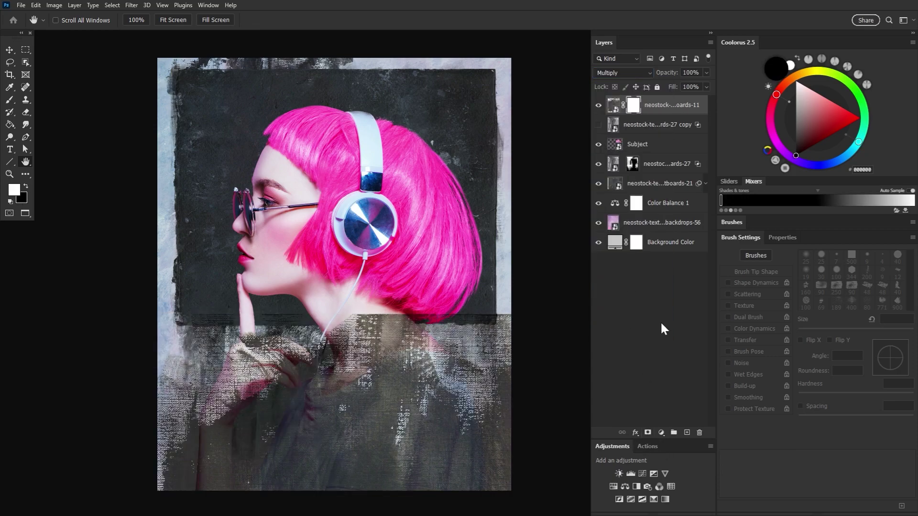
key(ctrl+i)
- Paint white on the mask over the lower shirt with a 400 px brush, lowering the flow to 37%
key(b)
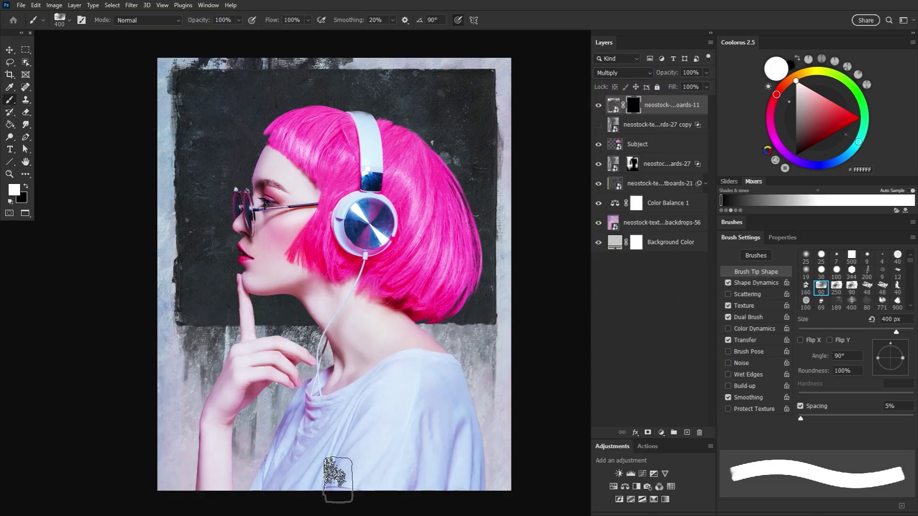
drag(327, 493, 398, 504)
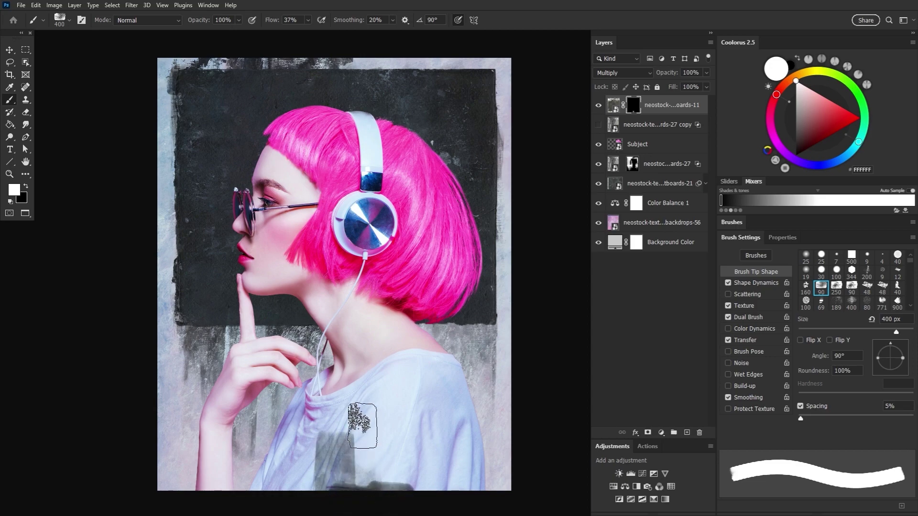
drag(353, 477, 313, 326)
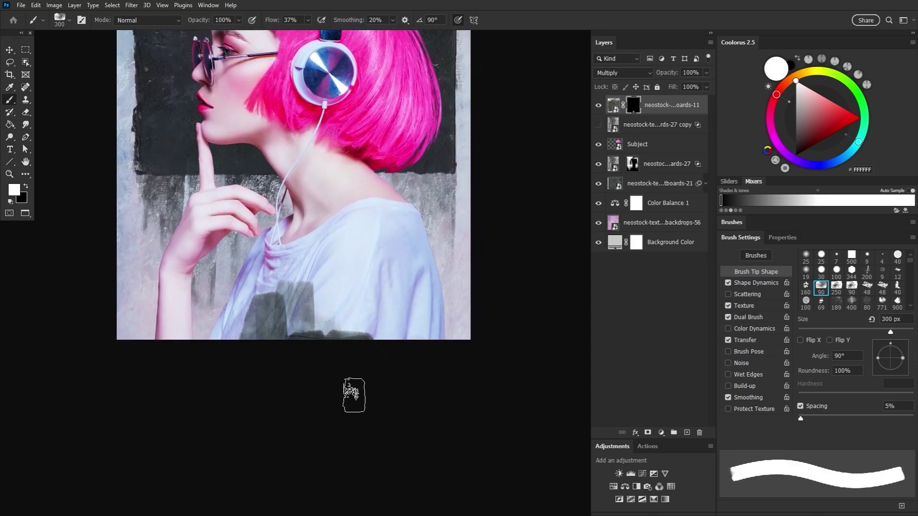
- Enlarge the brush to 500 px and reveal the texture over the shirt's back and along the canvas's bottom edge
key(bracketright)
key(bracketright)
key(bracketright)
mouse_move(366, 273)
mouse_down()
mouse_move(402, 310)
mouse_move(348, 328)
mouse_up()
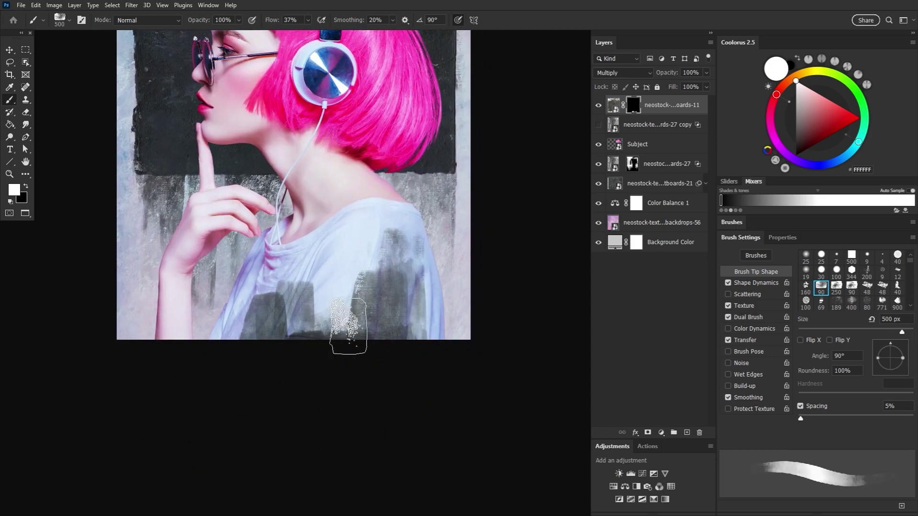
key(bracketleft)
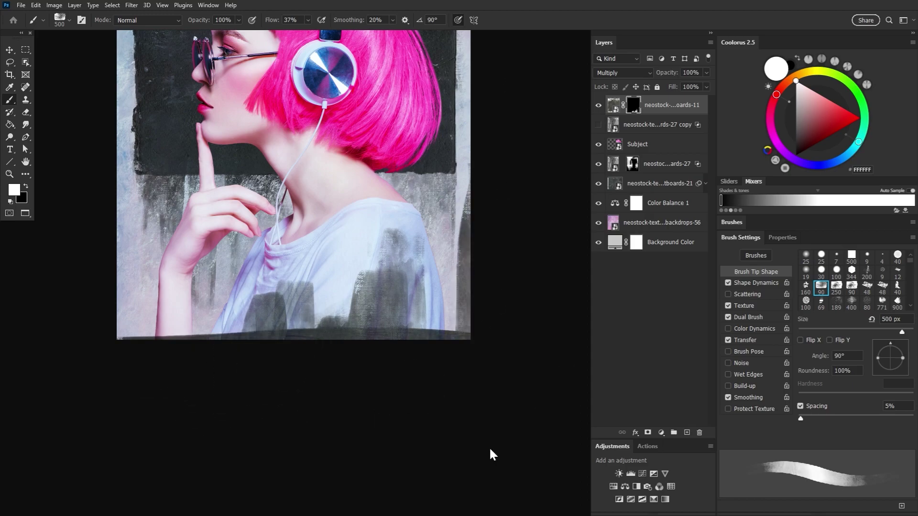
- Switch to black and paint out the texture near the canvas's right edge and over the shirt, enlarging the brush to 700 px
key(bracketleft)
key(bracketleft)
key(x)
drag(454, 177, 460, 287)
key(bracketright)
key(bracketright)
key(bracketright)
key(bracketright)
key(bracketright)
key(bracketright)
key(bracketleft)
mouse_move(387, 219)
mouse_down()
mouse_move(303, 306)
mouse_move(374, 294)
mouse_move(230, 293)
mouse_up()
- Paint white on the mask at 700 px to reveal the canvas texture over the shirt's back, and switch to black
key(x)
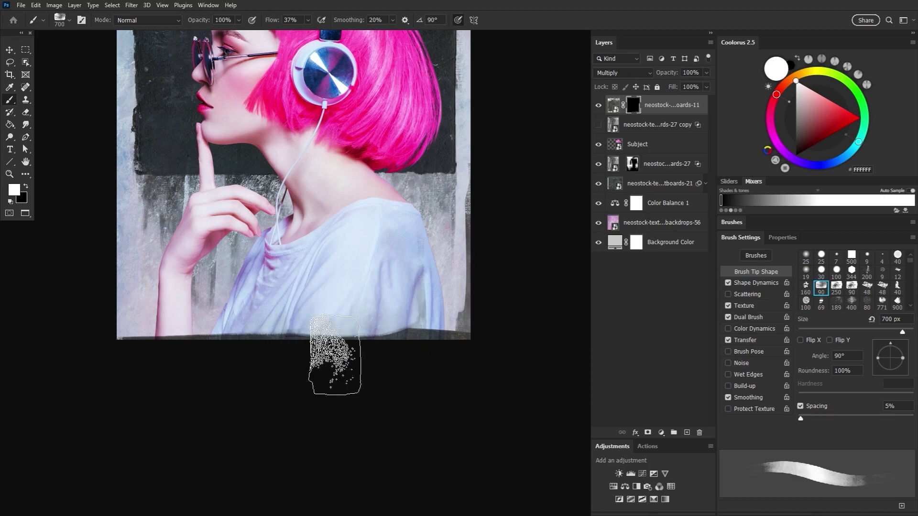
mouse_move(337, 353)
mouse_down()
mouse_move(384, 292)
mouse_move(335, 306)
mouse_up()
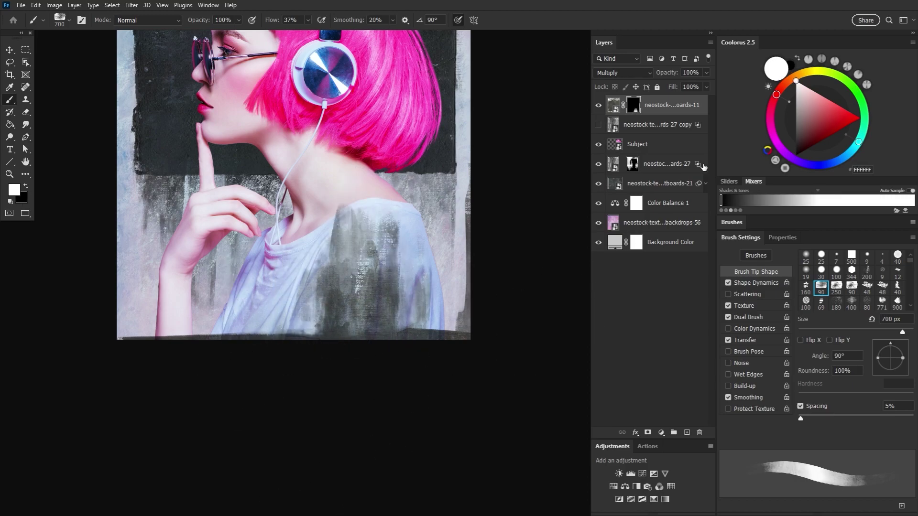
key(x)
- Open the artboards-11 texture's blending options and lower the This Layer highlights in Blend If
double_click(707, 112)
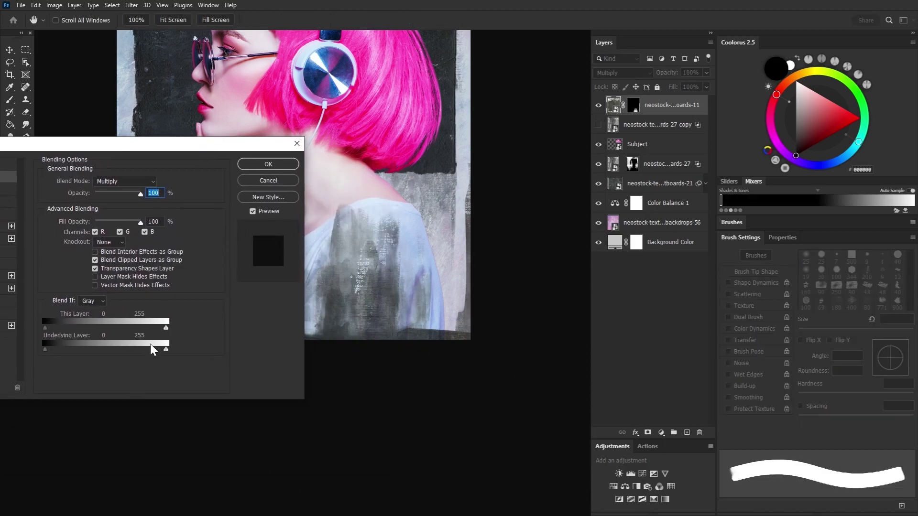
drag(123, 327, 86, 328)
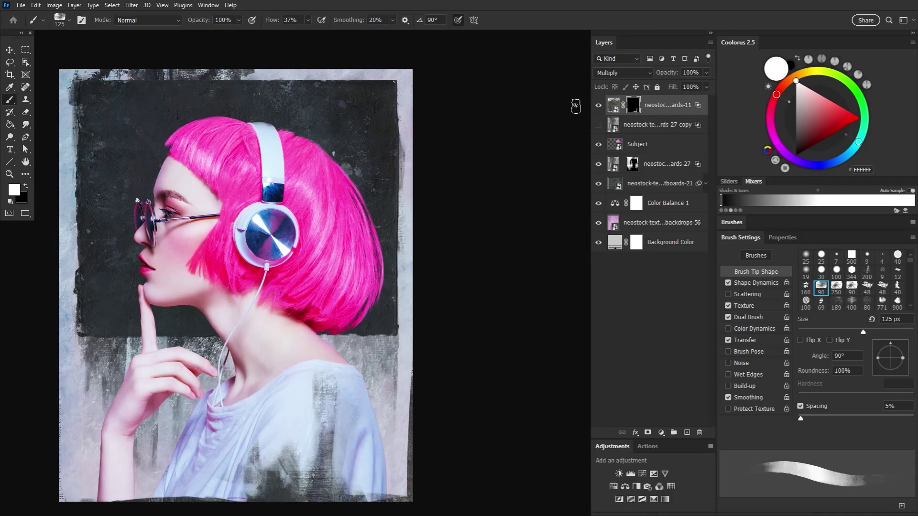
- Move the pink backdrops-56 texture layer directly above the Subject layer and clip it to the subject
key(v)
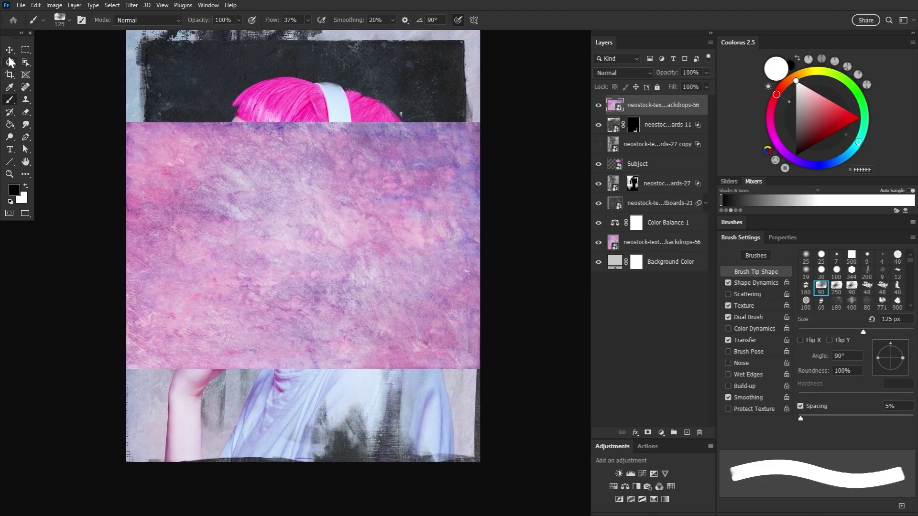
drag(665, 105, 664, 156)
key(ctrl+alt+g)
- Rotate the clipped pink texture about 119°, enlarge and position it over the shirt and shoulders, and commit the transform
drag(486, 117, 319, 406)
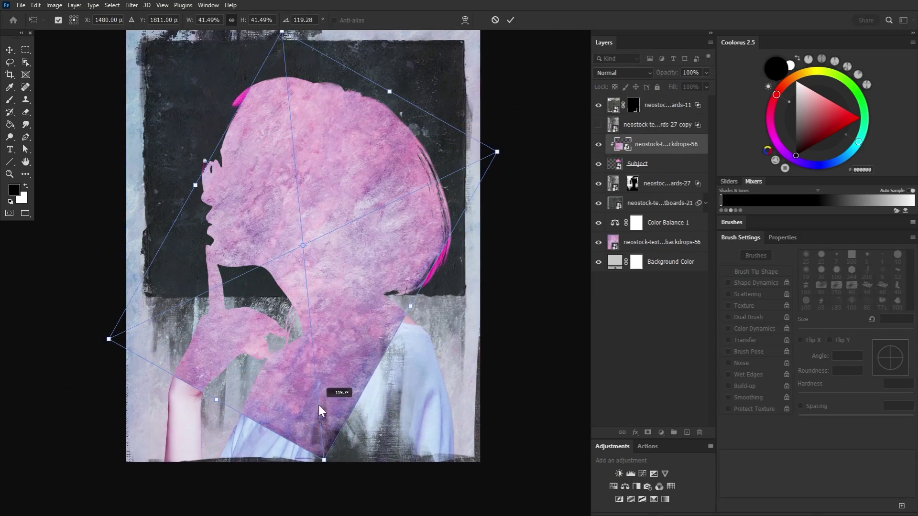
drag(394, 215, 416, 381)
drag(411, 258, 394, 289)
drag(448, 424, 483, 421)
key(Return)
- Set the clipped pink texture's blend mode to Multiply and split its Underlying Layer highlights in Blend If to 170 / 230
click(621, 73)
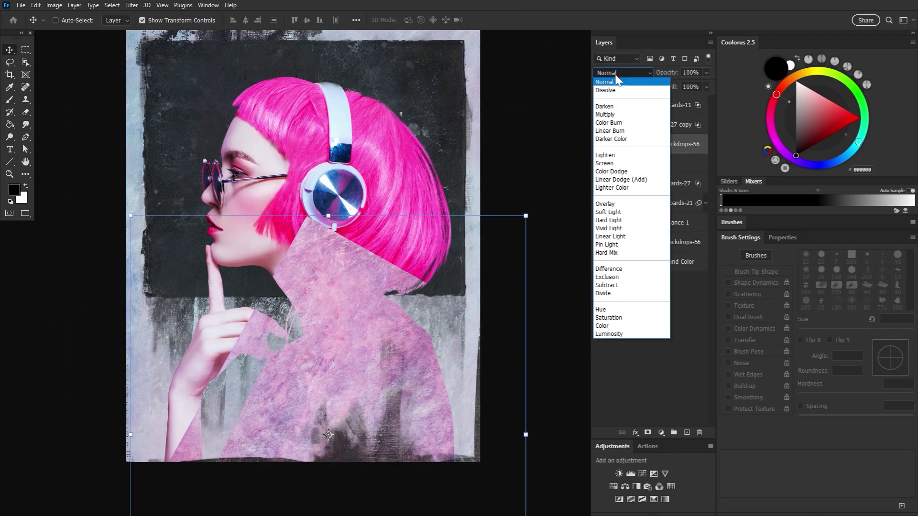
click(615, 112)
double_click(703, 148)
drag(294, 143, 344, 63)
drag(310, 270, 266, 270)
drag(190, 270, 187, 270)
drag(310, 270, 268, 270)
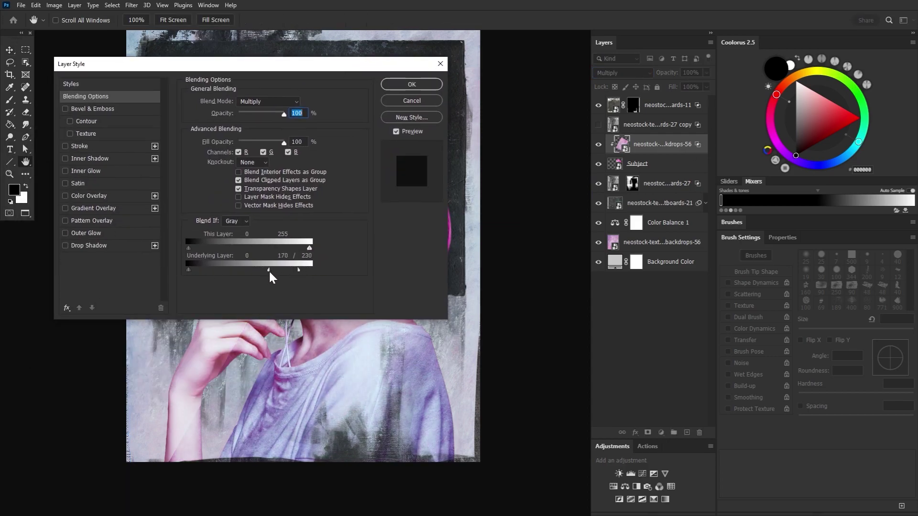
click(416, 86)
key(v)
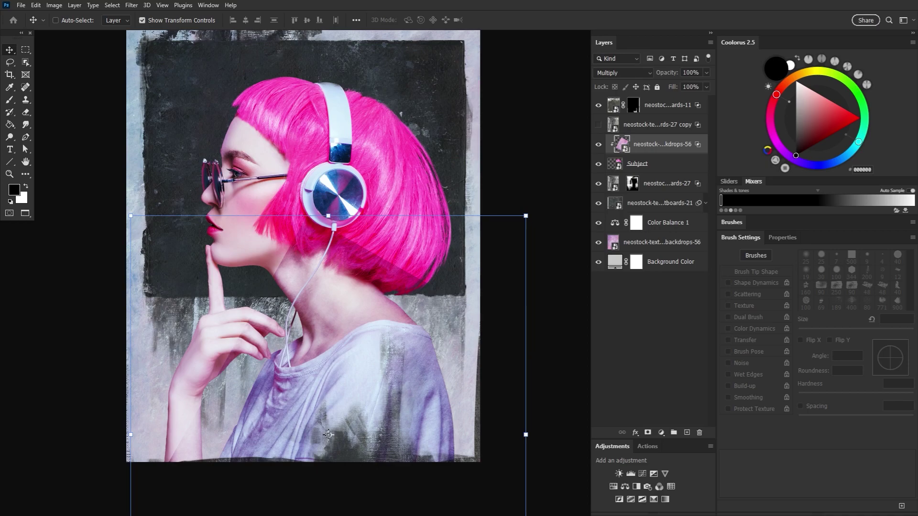
- Place the artboards-27 texture above the clipped pink texture, rotate it about 115° over the shirt, and commit the transform
drag(328, 435, 471, 399)
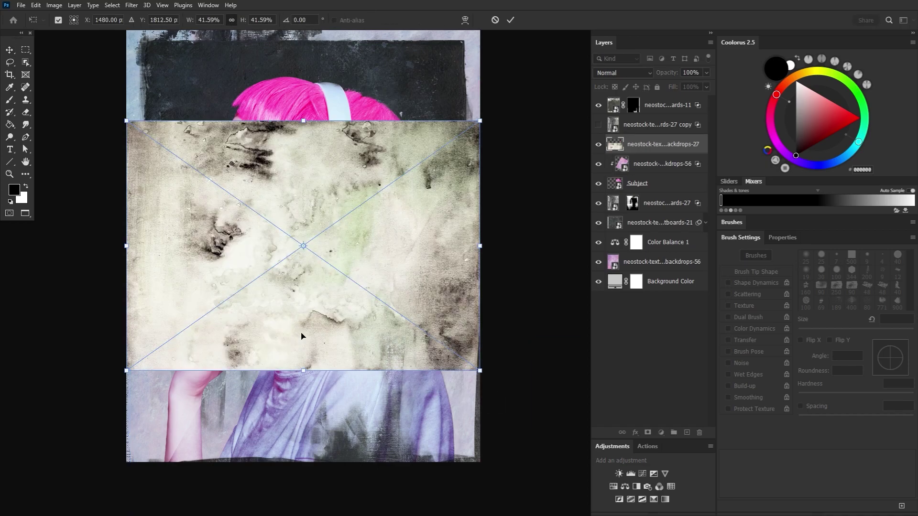
click(666, 167)
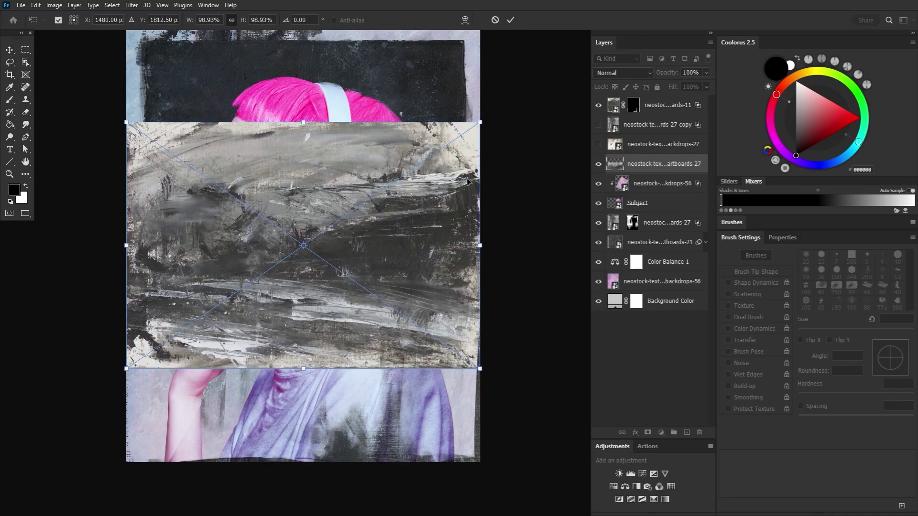
drag(493, 378, 363, 364)
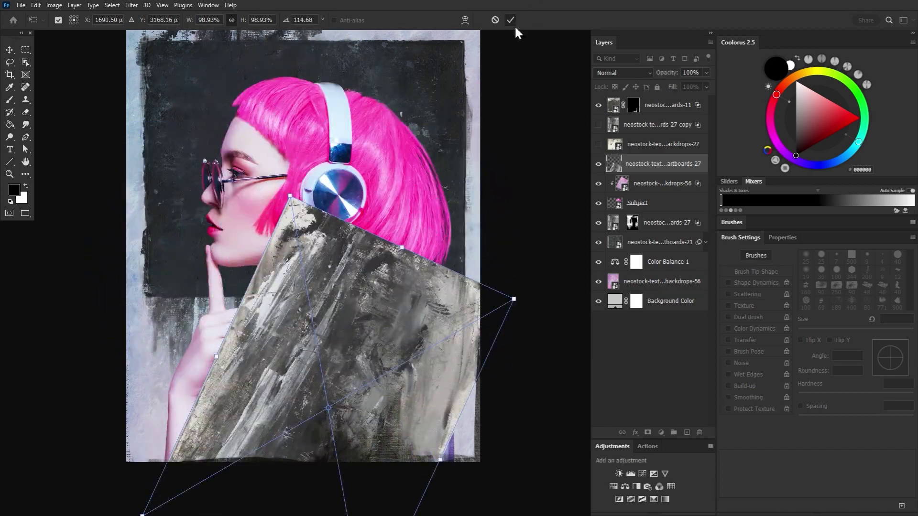
click(511, 20)
- Clip the artboards-27 texture to the subject, shift it lower over the shirt, and set its blend mode to Overlay
alt+click(645, 173)
click(630, 74)
click(601, 116)
drag(393, 292, 381, 324)
key(ctrl+t)
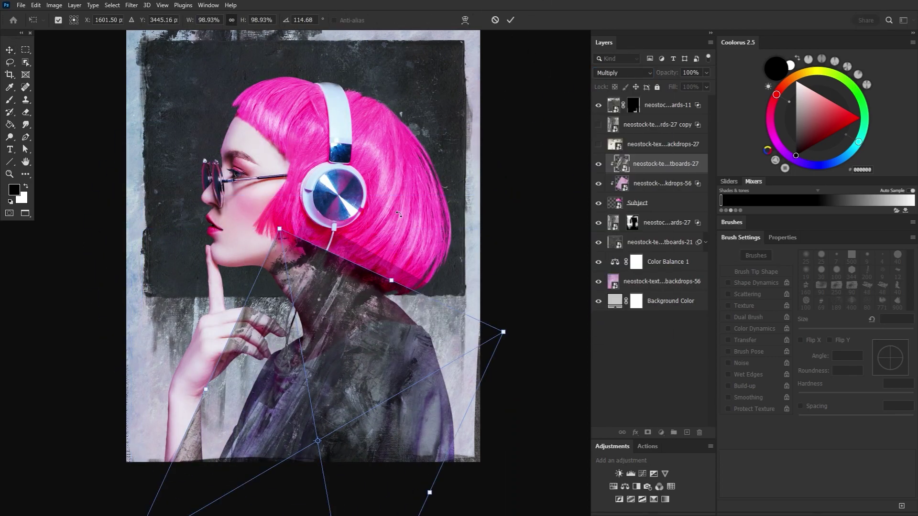
key(Return)
click(621, 73)
click(613, 205)
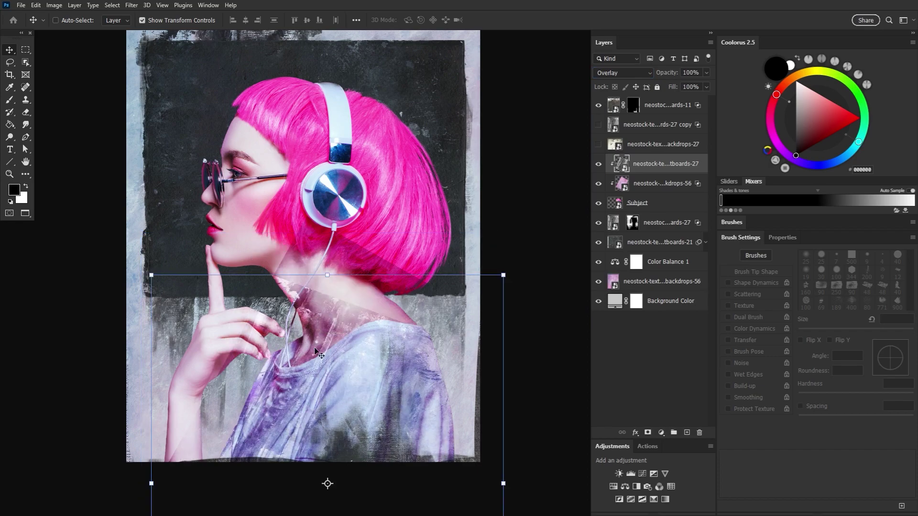
- Mask the clipped artboards-27 texture and paint black over the neck and lower hair with the scattered 435 texture brush at about 1200 px
click(10, 102)
click(62, 21)
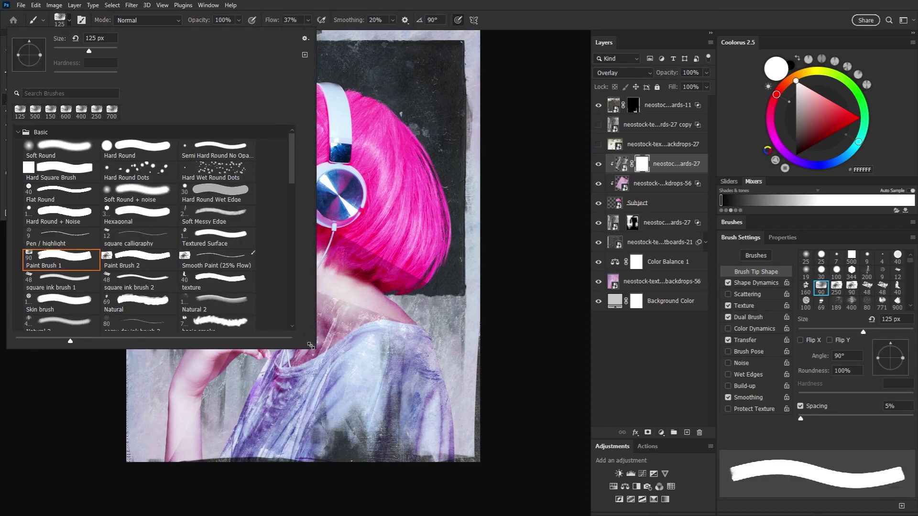
scroll(281, 180, down, 2)
double_click(122, 319)
key(x)
key(bracketright)
key(bracketright)
key(bracketright)
key(bracketright)
key(bracketright)
key(bracketright)
key(bracketright)
click(310, 260)
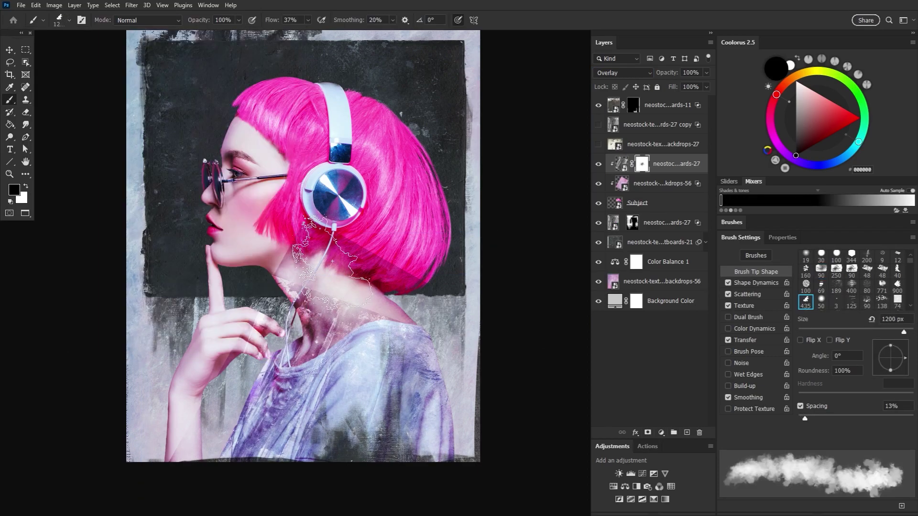
drag(259, 282, 421, 261)
- Add a mask to the clipped pink backdrops-56 texture and paint it off the neck and lower hair with the textured brush
click(643, 185)
click(648, 432)
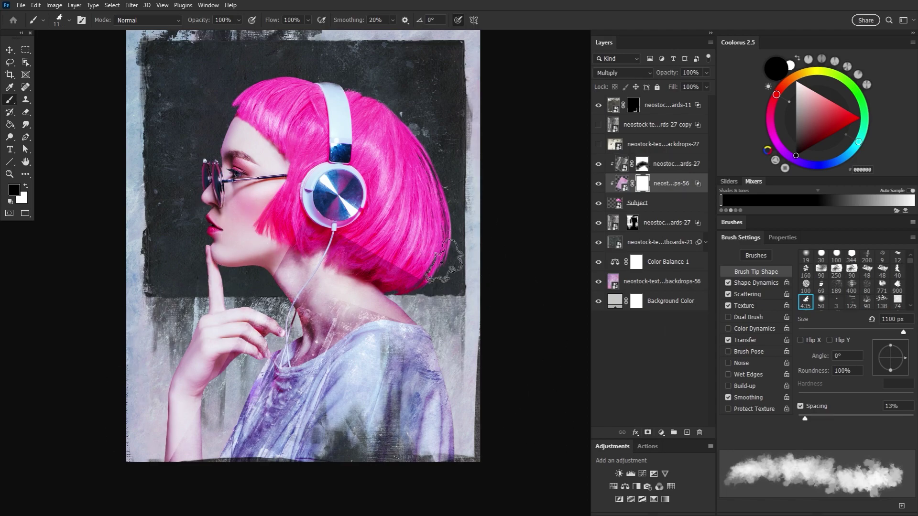
mouse_move(310, 268)
mouse_down()
mouse_move(369, 297)
mouse_move(407, 283)
mouse_up()
key(bracketleft)
key(bracketleft)
key(bracketleft)
key(bracketleft)
key(bracketleft)
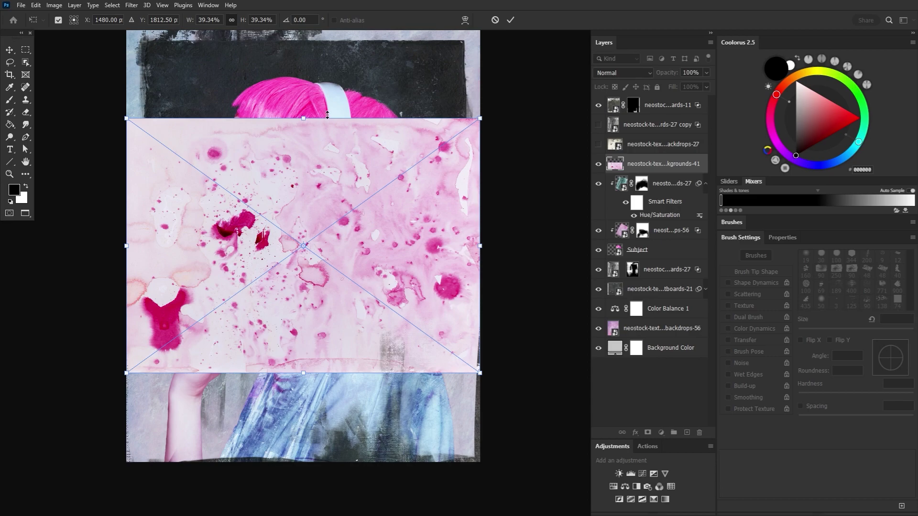
- Place the pink splatter texture backgrounds-41 over the subject, flip it, rotate it to 144°, and commit the transform
drag(327, 114, 280, 113)
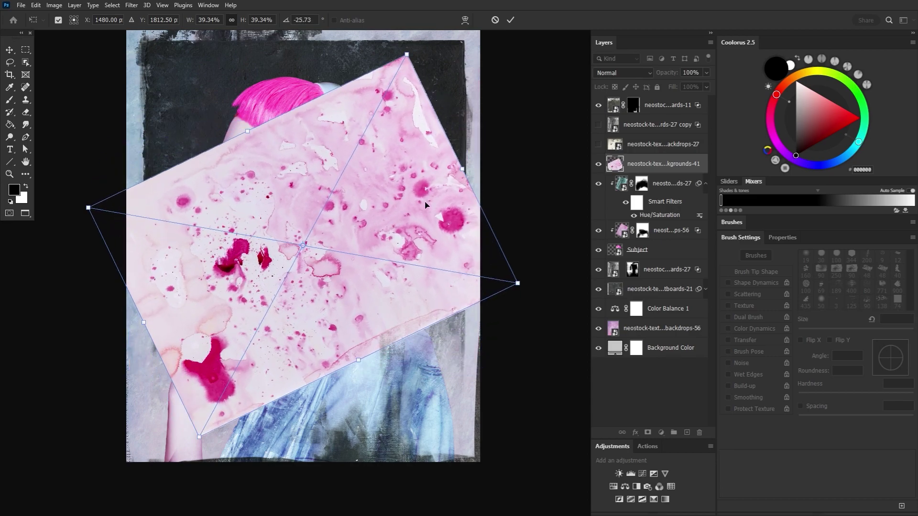
drag(425, 238, 306, 179)
drag(423, 188, 129, 81)
right_click(228, 185)
click(256, 358)
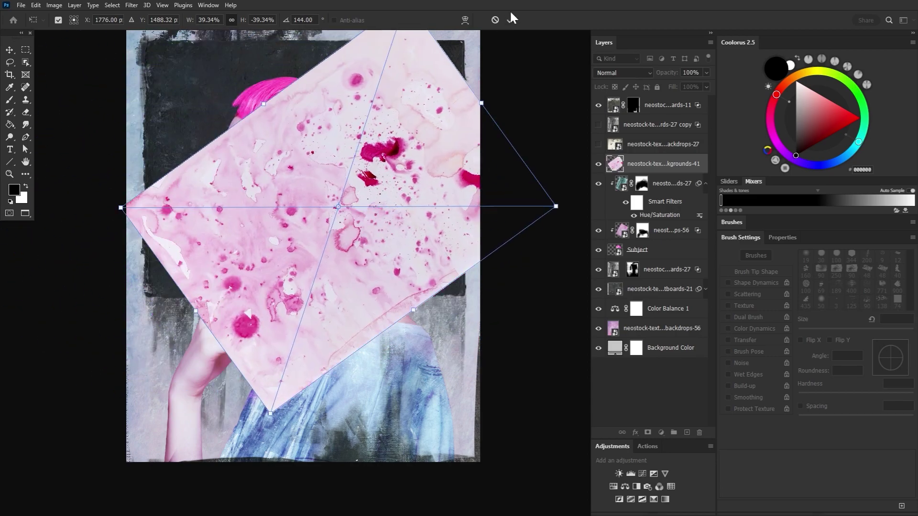
click(510, 20)
- Set the backgrounds-41 splatter to Multiply, then enlarge, rotate and reposition it over the face, hair and neck
click(623, 73)
click(621, 108)
drag(297, 208, 299, 150)
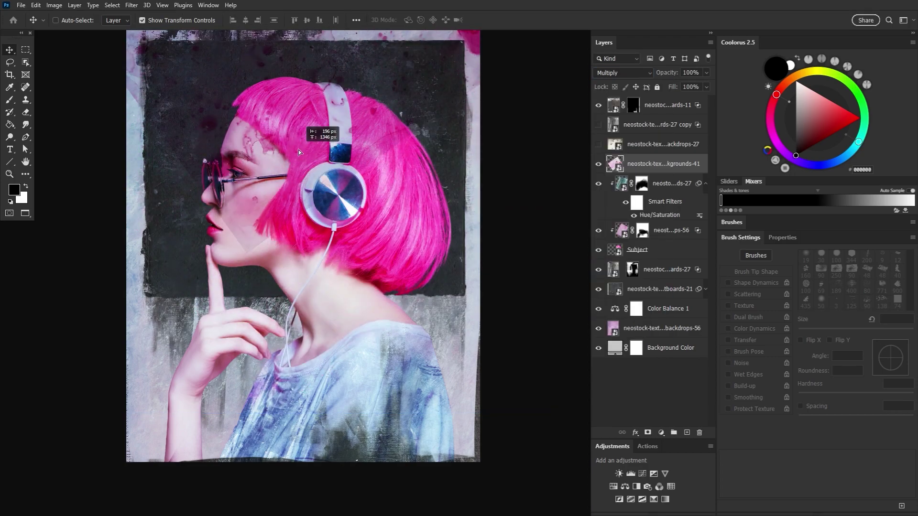
drag(345, 220, 229, 201)
drag(241, 120, 275, 176)
drag(352, 236, 316, 260)
click(511, 20)
- Apply Curves to the splatter texture, pulling the white point inward and setting the black point's input to 60
click(54, 5)
mouse_move(76, 25)
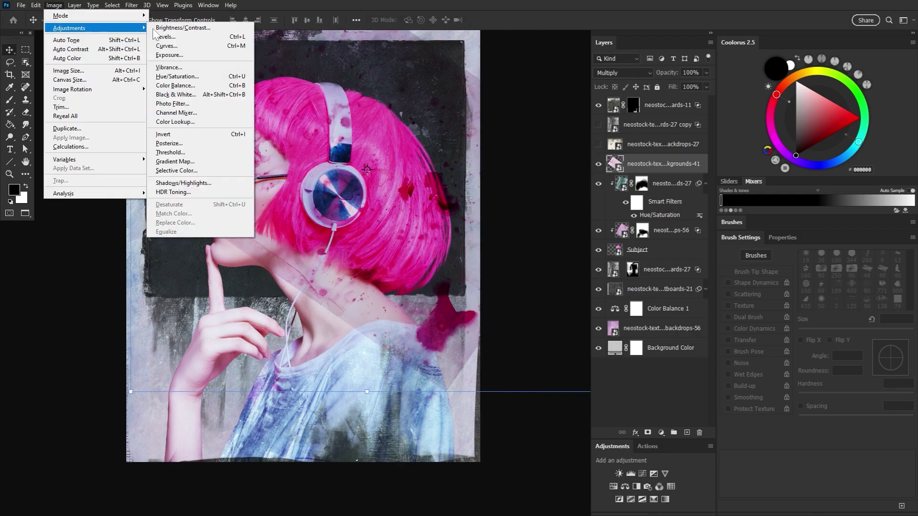
click(175, 46)
drag(529, 138, 515, 137)
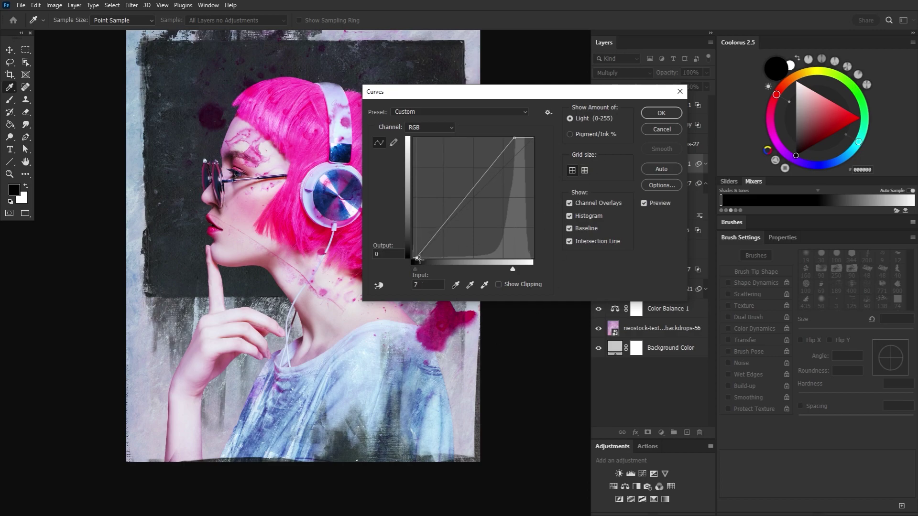
drag(419, 260, 441, 258)
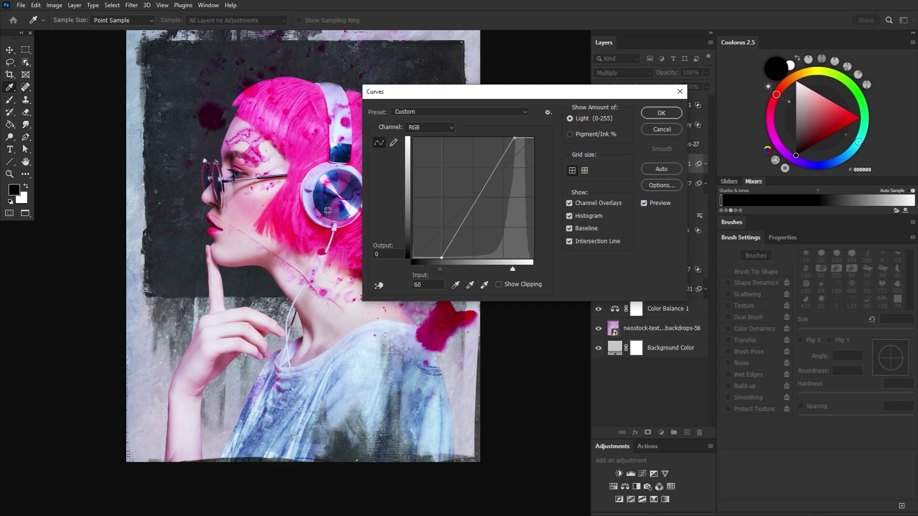
click(661, 113)
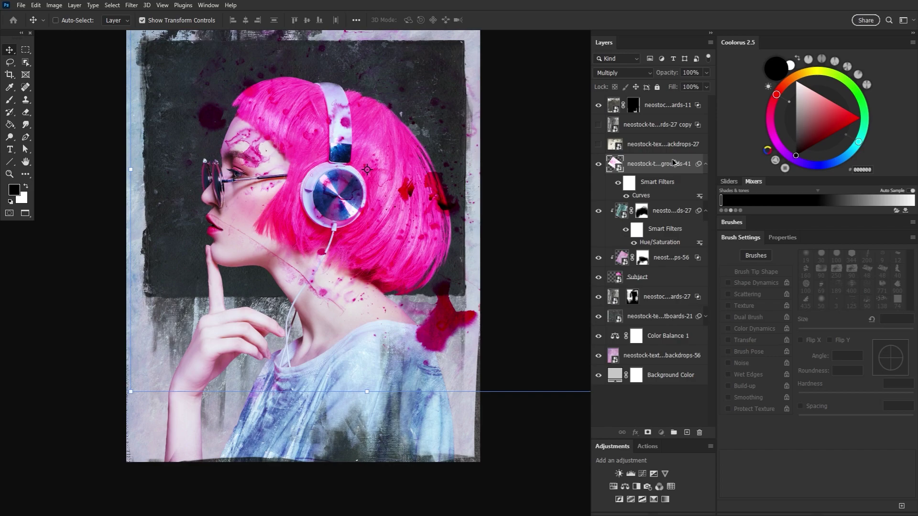
- Duplicate the splatter texture, then move and rotate the copy over the shirt and shoulder and commit the transform
key(ctrl+j)
drag(383, 224, 416, 232)
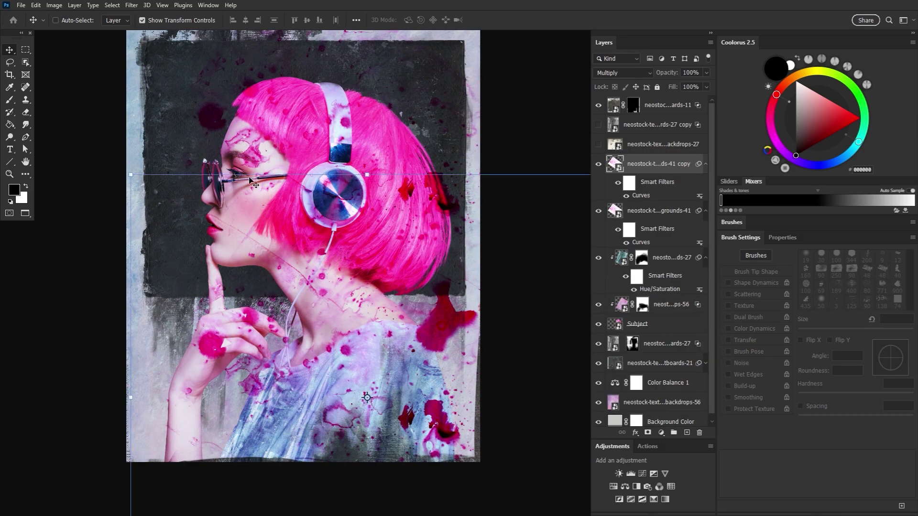
drag(254, 169, 496, 252)
drag(460, 249, 460, 278)
click(512, 20)
- Edit the splatter copy's Curves, lifting the midtone from input 121 to output 158 and the black point to output 76
double_click(654, 197)
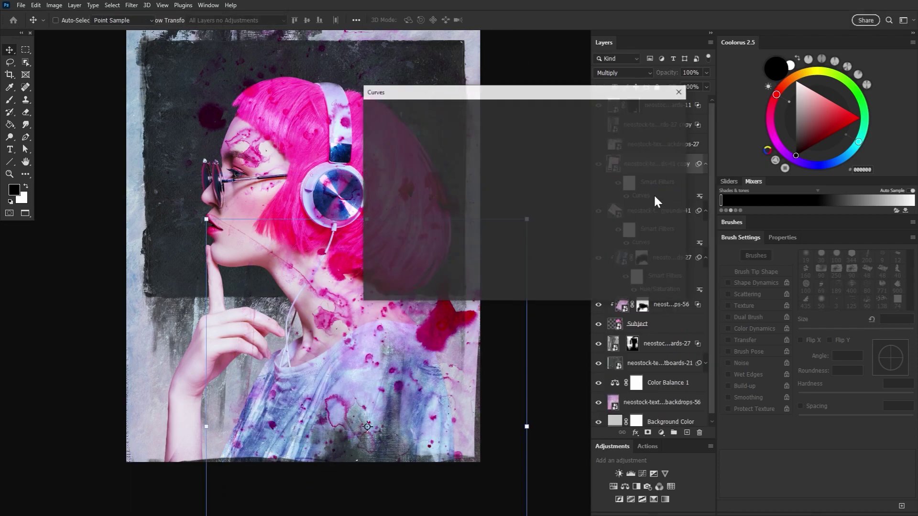
drag(481, 199, 468, 182)
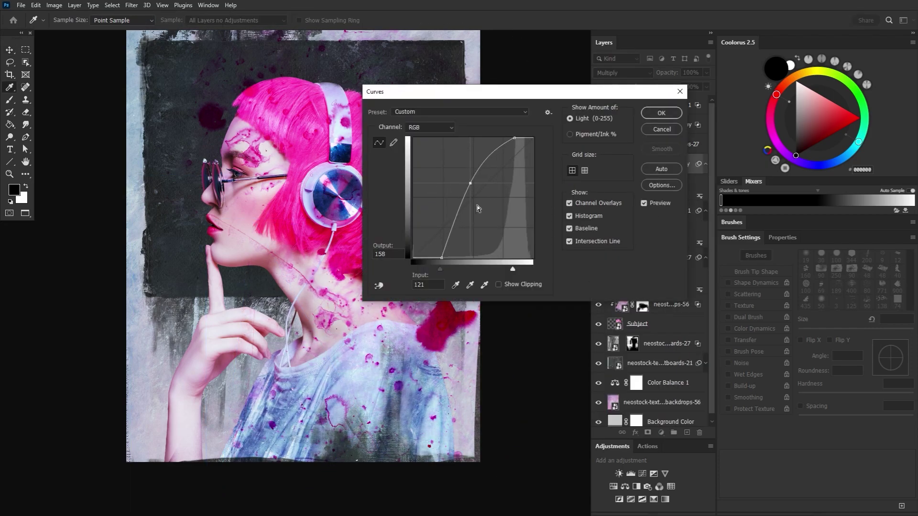
drag(441, 258, 396, 223)
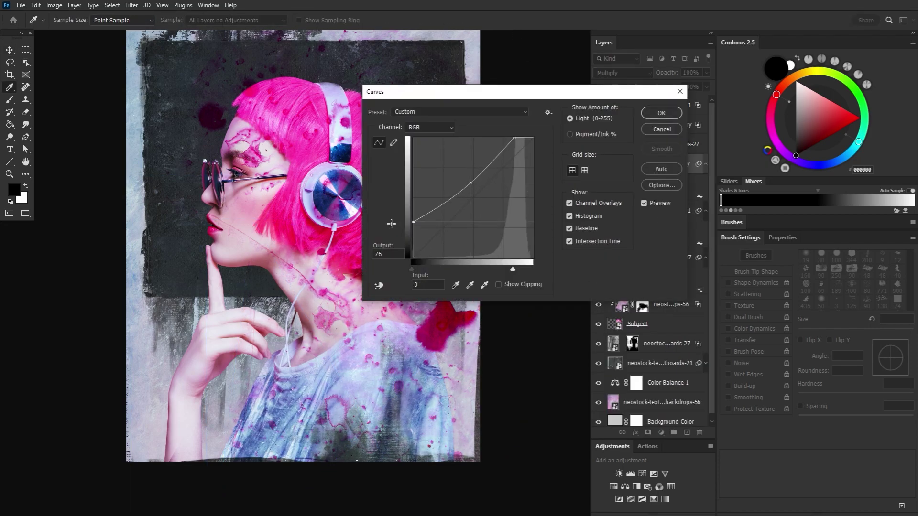
click(645, 203)
click(644, 202)
click(655, 115)
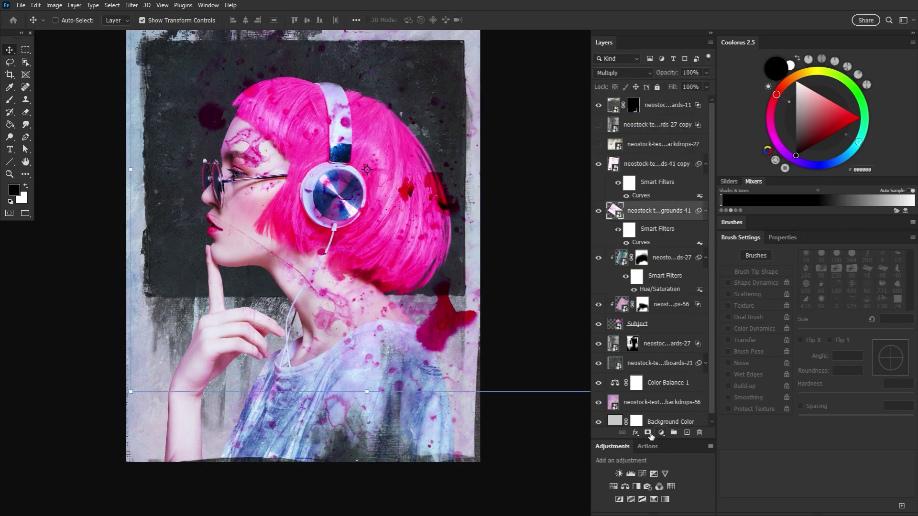
- Mask the backgrounds-41 splatter layers and paint away splatters over the headphones, hair and dark backdrop with the 800 px textured brush
click(10, 102)
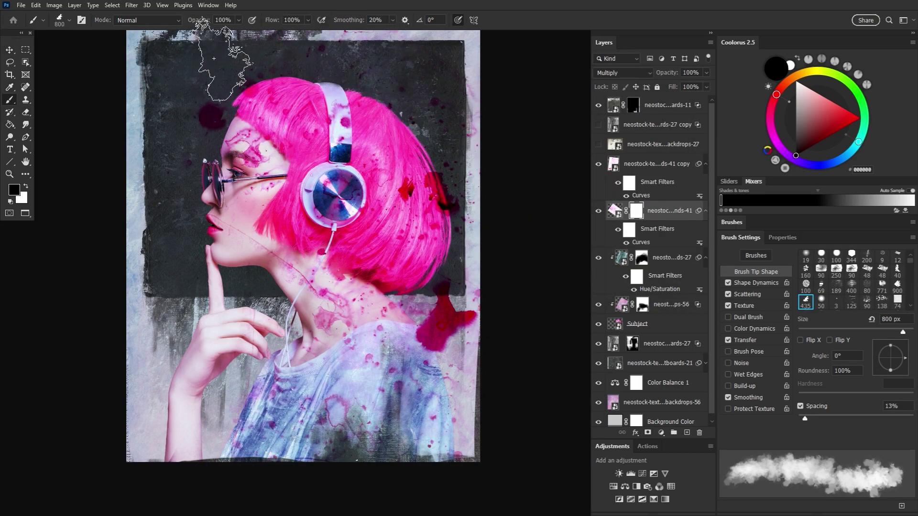
mouse_move(211, 100)
mouse_down()
mouse_move(378, 124)
mouse_move(426, 201)
mouse_move(430, 157)
mouse_move(388, 268)
mouse_up()
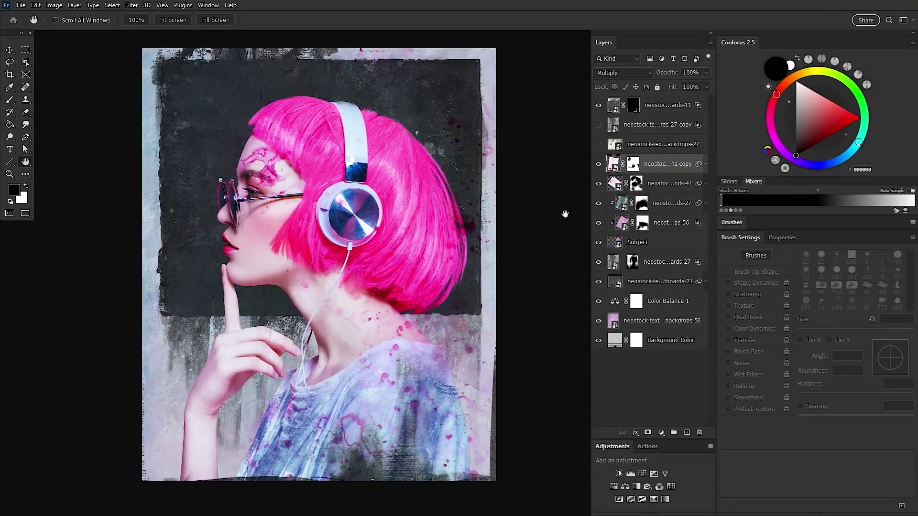
- On a new layer above the splatter copy, brush vertical streaks of sampled hair pink from the dark backdrop down into the hair
click(688, 432)
click(10, 100)
key(bracketright)
key(bracketright)
key(bracketright)
key(bracketright)
key(bracketright)
key(bracketright)
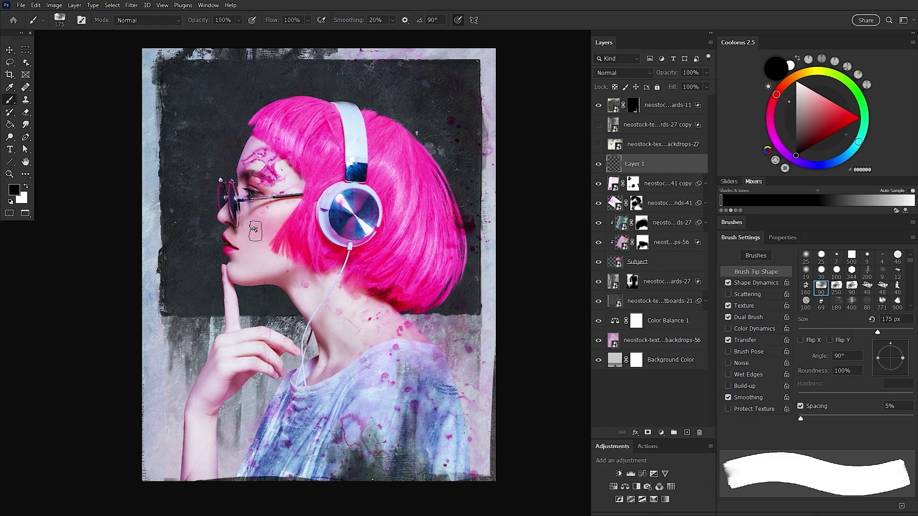
alt+click(400, 304)
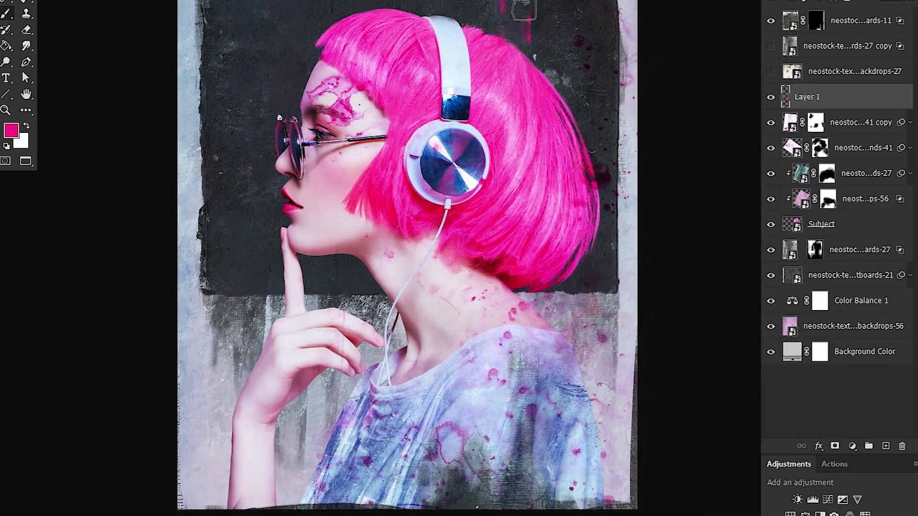
drag(525, 6, 533, 154)
drag(516, 81, 514, 133)
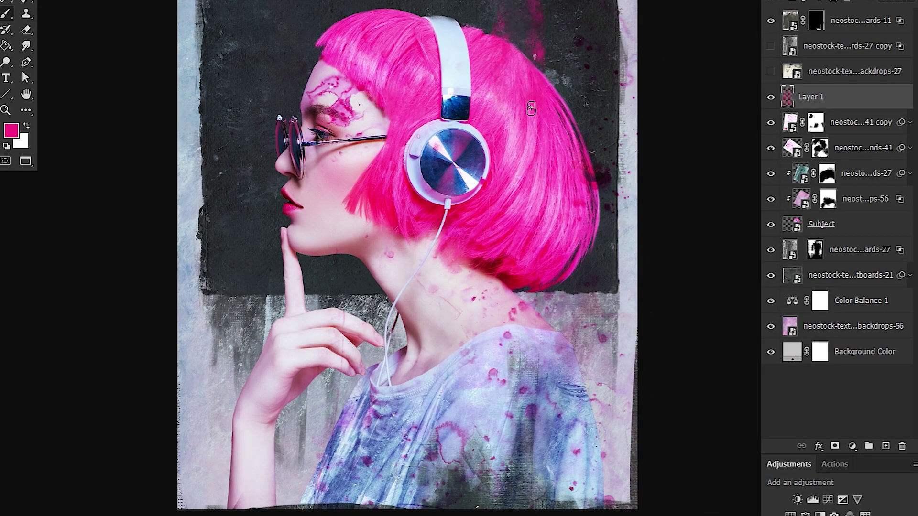
click(535, 201)
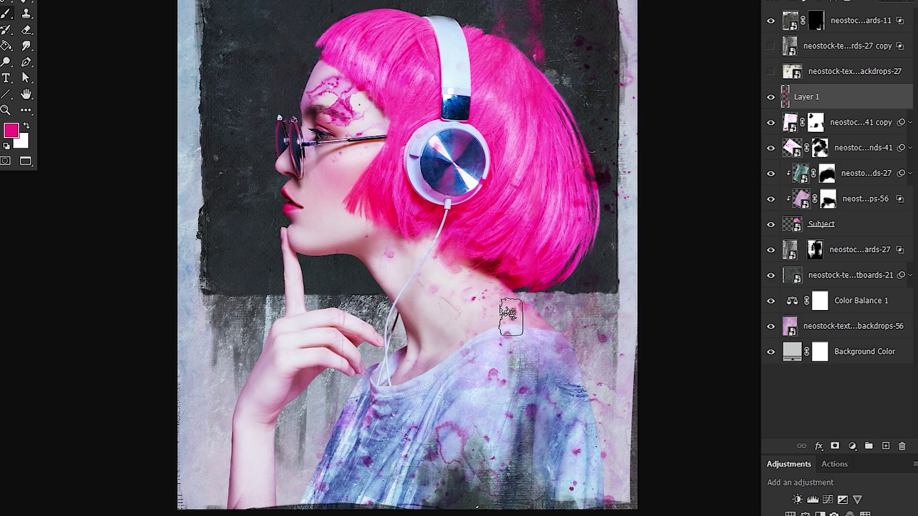
- Sample lavender from the shirt and brush vertical streaks up across the neck and lower hair
alt+click(502, 389)
mouse_move(502, 397)
mouse_down()
mouse_move(503, 297)
mouse_move(542, 252)
mouse_up()
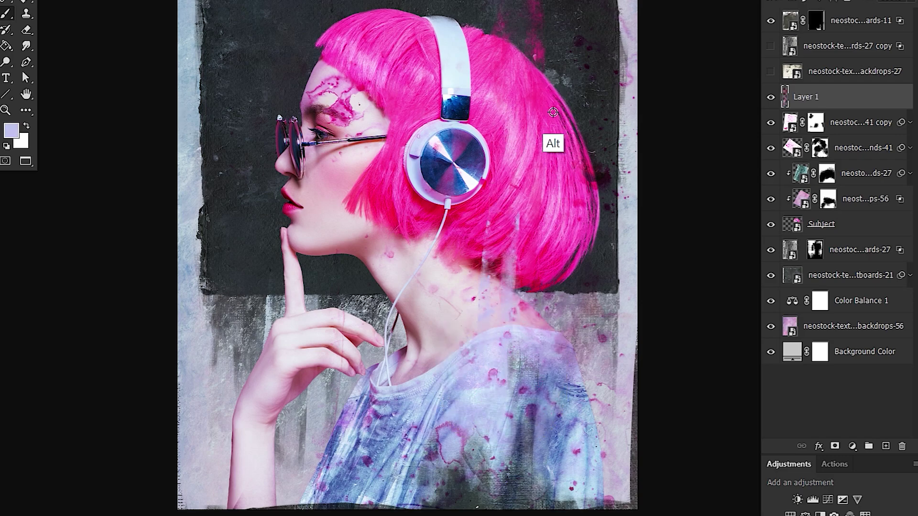
- Sample hair and headband colors and brush more pink streaks over the hair and the dark backdrop above it
alt+click(386, 69)
drag(382, 6, 403, 2)
alt+click(450, 78)
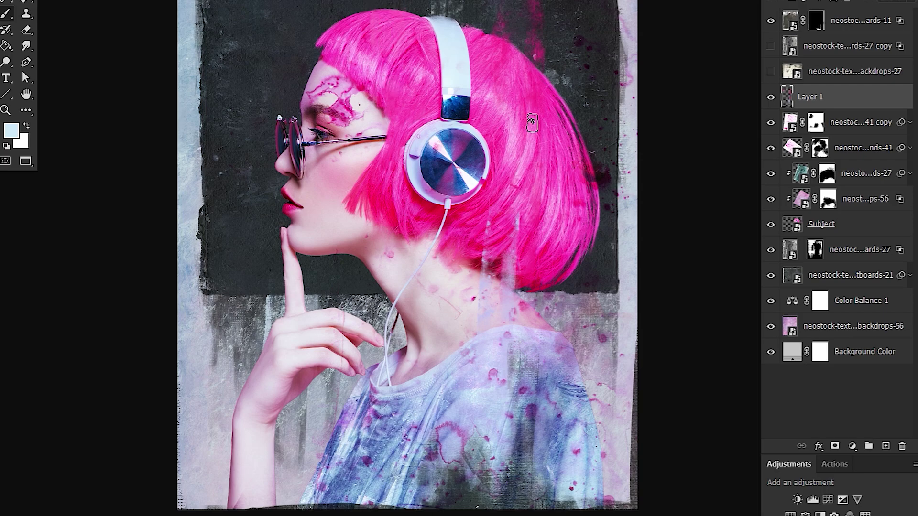
alt+click(532, 102)
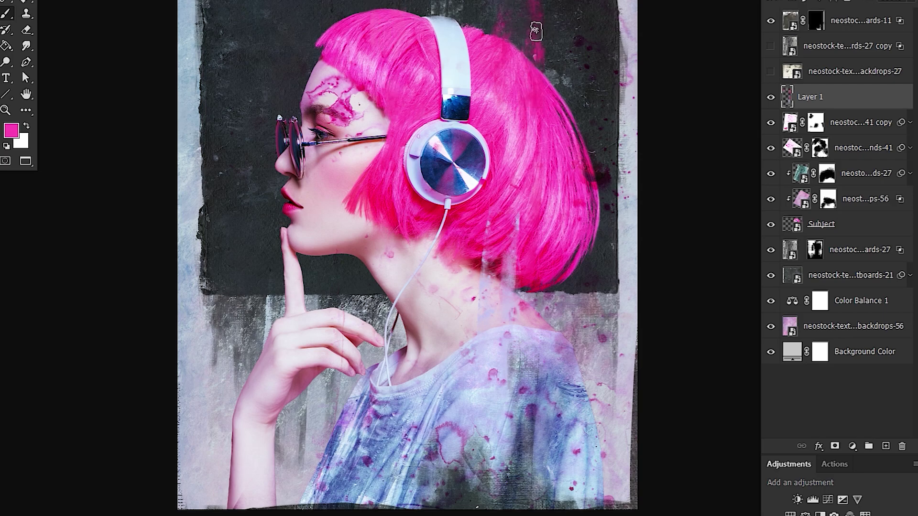
- Sample purple and pale lavender from the shirt and shoulder and brush vertical streaks over the lower back of the hair
alt+click(504, 435)
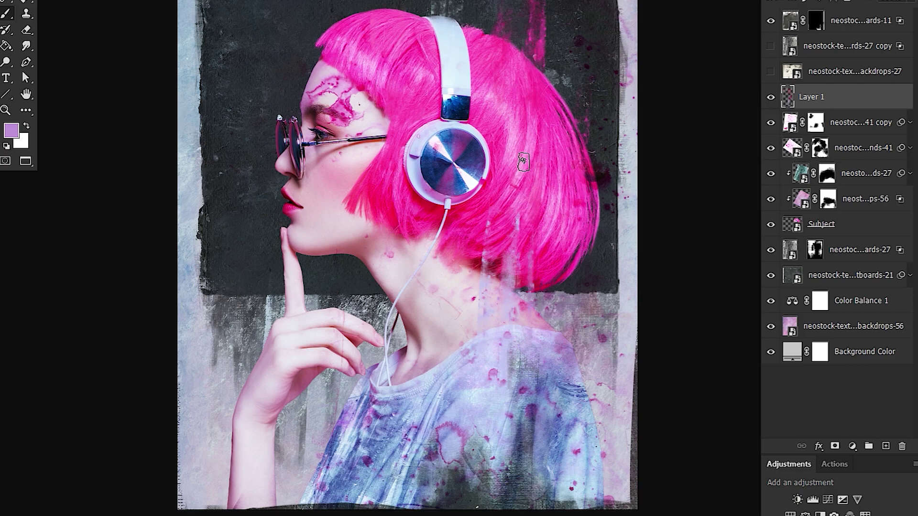
alt+click(495, 337)
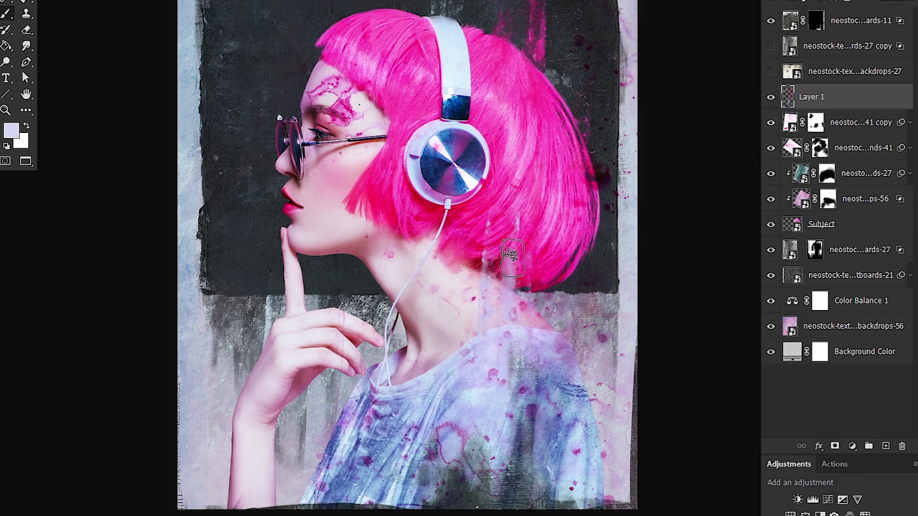
drag(512, 259, 505, 287)
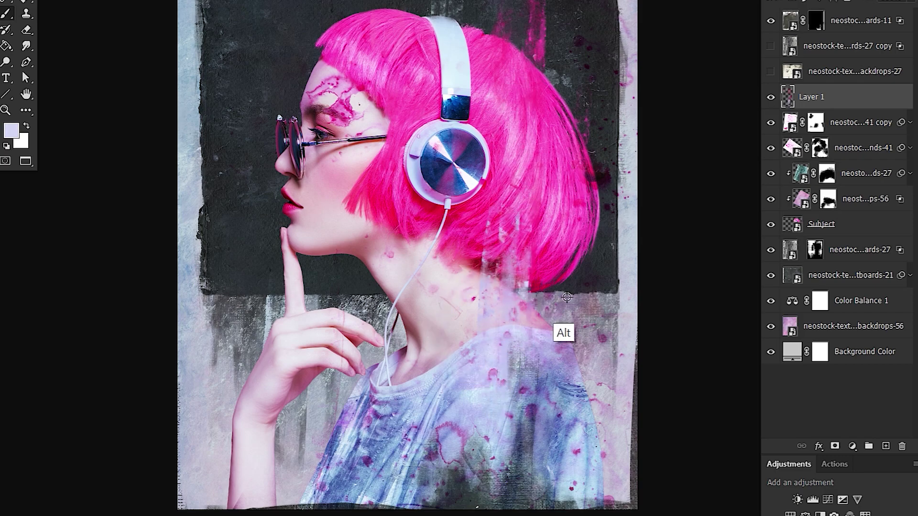
- Sample the dark backdrop and the hair pink, and brush pink over the headphone's metallic disc
alt+click(608, 69)
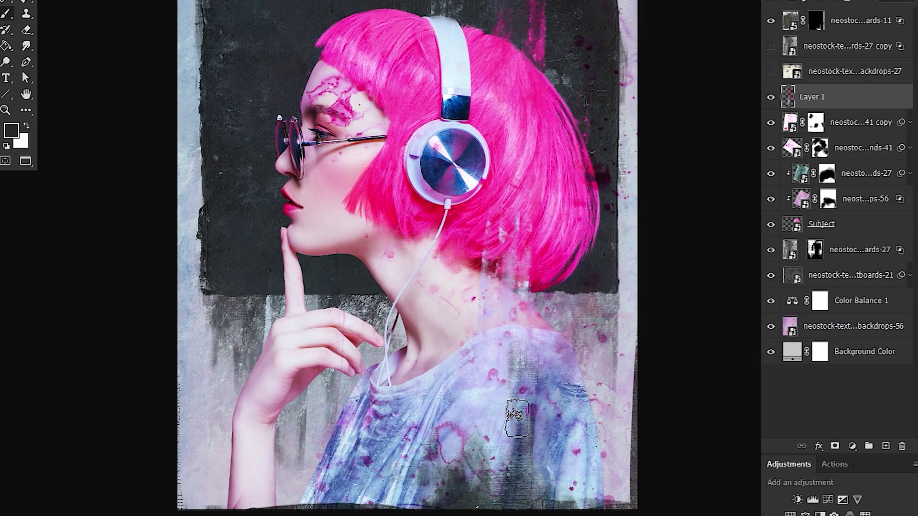
alt+click(463, 223)
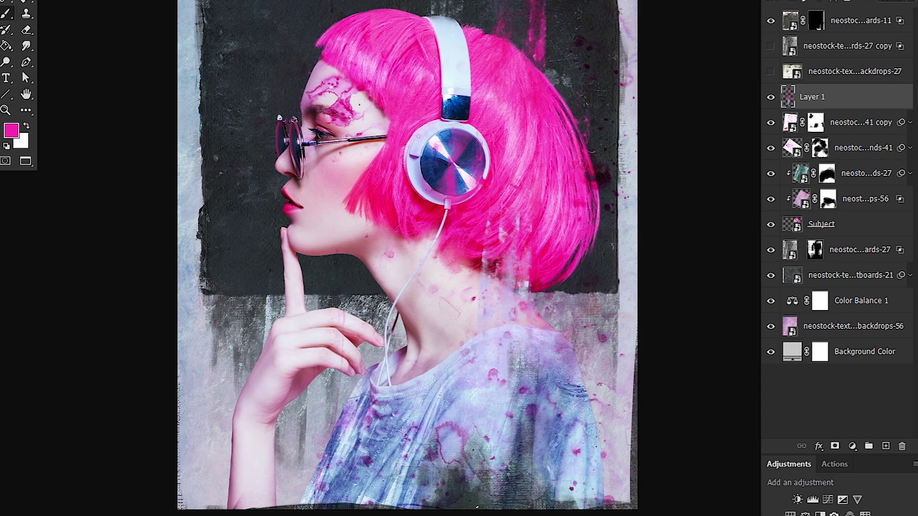
- Sample pale blue from the streaks and shirt and brush vertical streaks from the lower hair down over the shoulder
alt+click(492, 246)
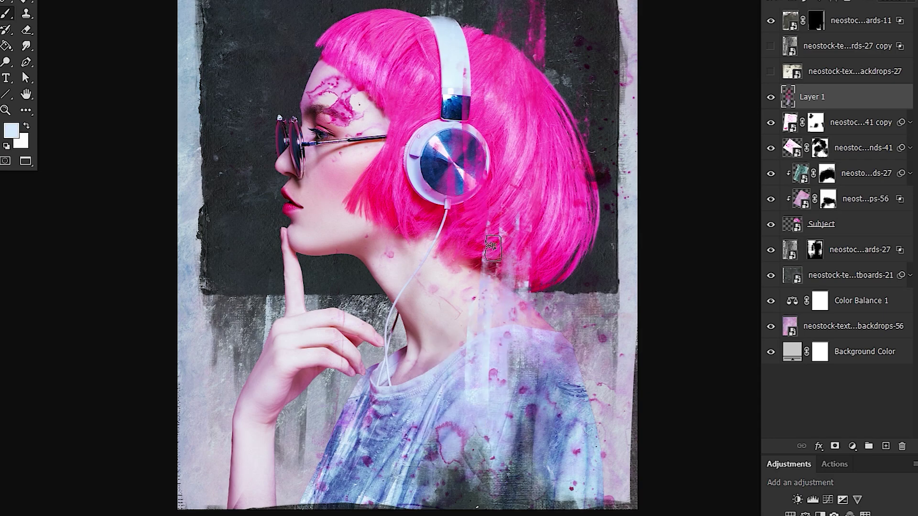
drag(507, 344, 508, 390)
alt+click(513, 347)
drag(515, 273, 515, 397)
drag(589, 308, 588, 397)
key(ctrl+z)
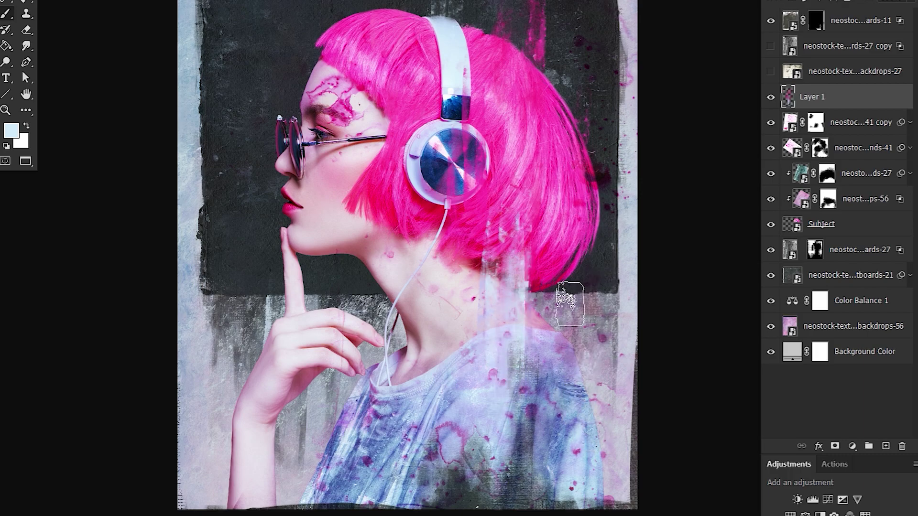
- Sample hair pink and pale skin tones and dab strokes around the brow, the forehead splatter and the tip of the bangs
drag(389, 221, 403, 293)
alt+click(404, 289)
click(331, 190)
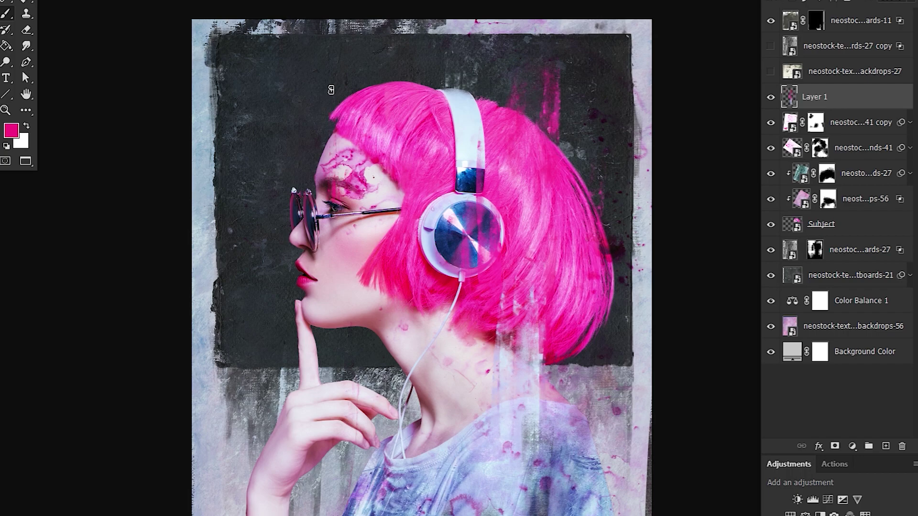
alt+click(330, 205)
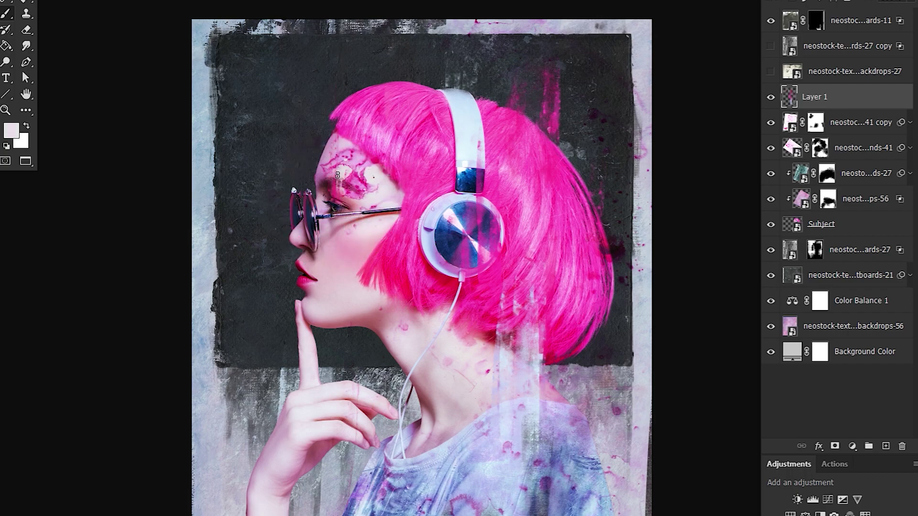
alt+click(339, 111)
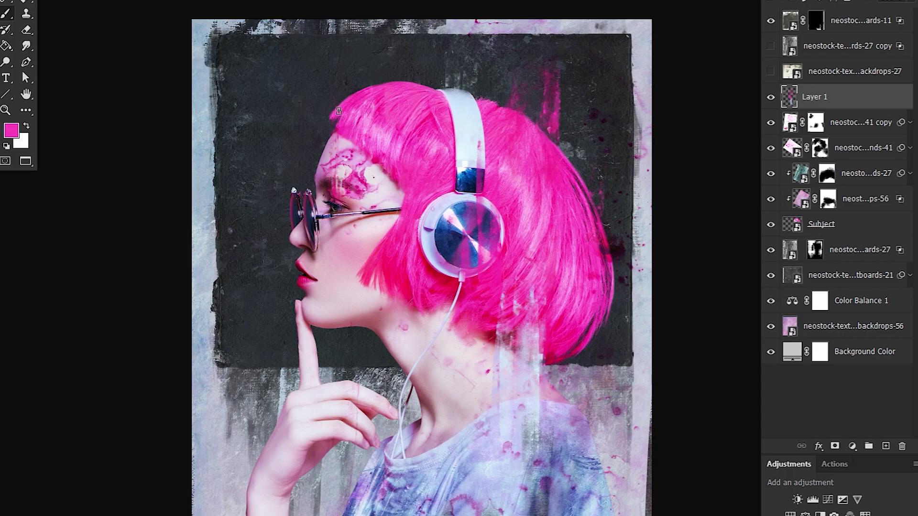
- Sample hair pink and brush strands along the back edge of the hair, and brush crimson up over the headphone disc's lower part
alt+click(374, 285)
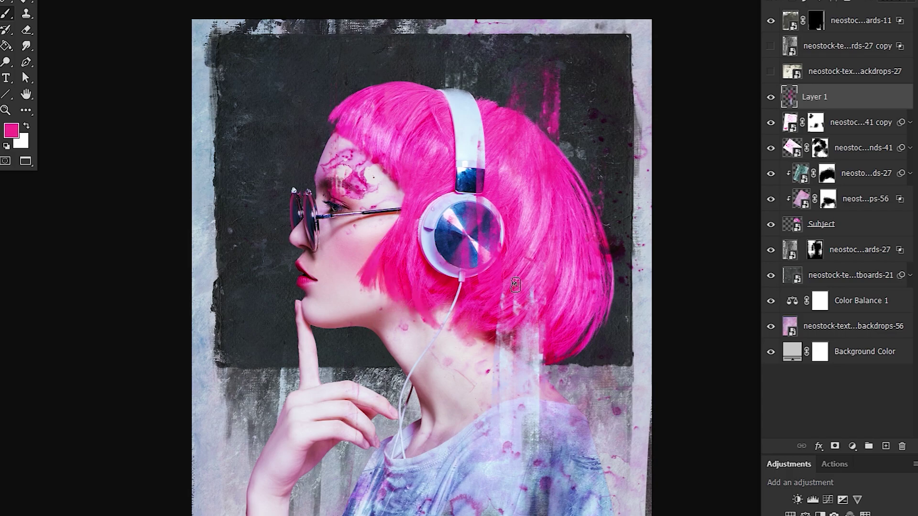
drag(563, 364, 599, 338)
drag(608, 249, 605, 323)
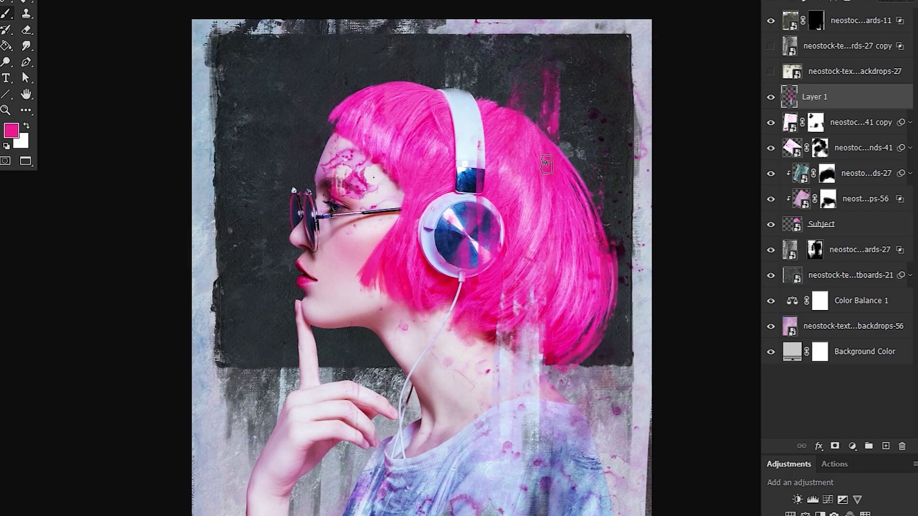
alt+click(450, 287)
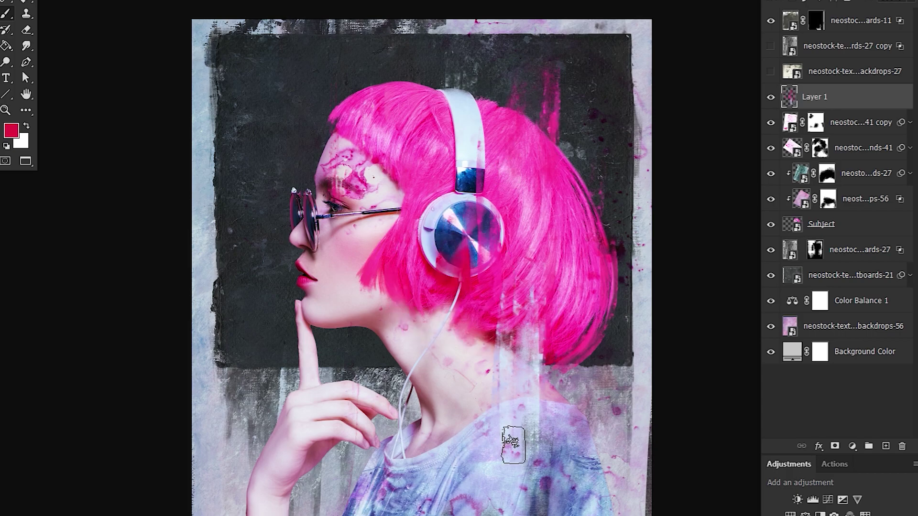
- Undo the latest strokes and brush sampled pale blue streaks from the nape down across the shirt
alt+click(556, 396)
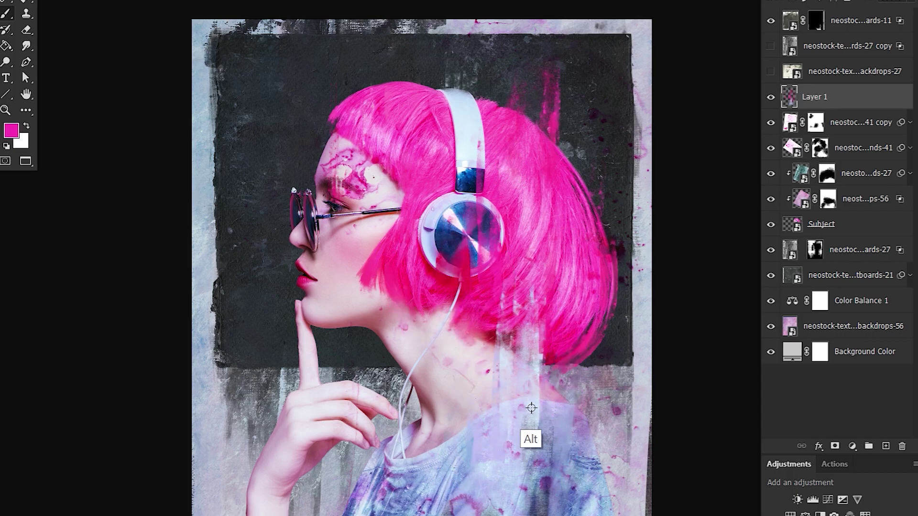
alt+click(531, 408)
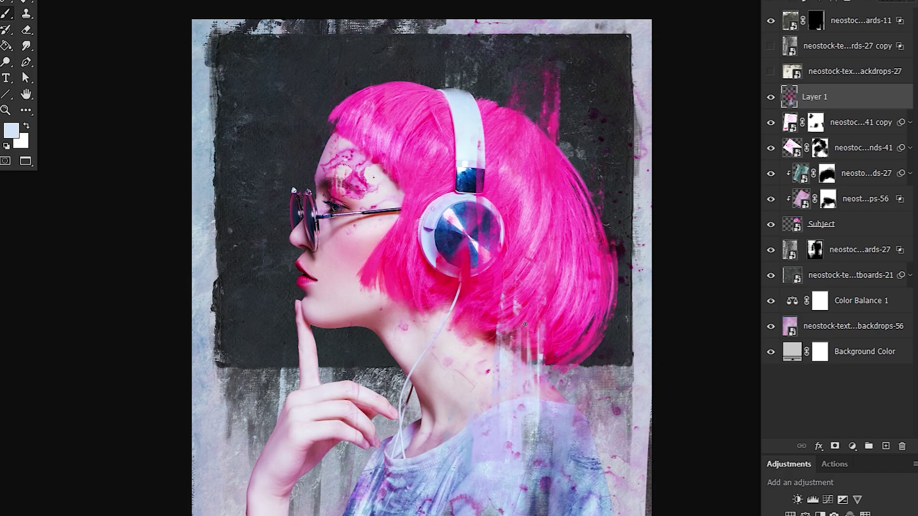
key(ctrl+alt+z)
key(ctrl+alt+z)
mouse_move(522, 311)
mouse_down()
mouse_move(523, 421)
mouse_move(469, 510)
mouse_up()
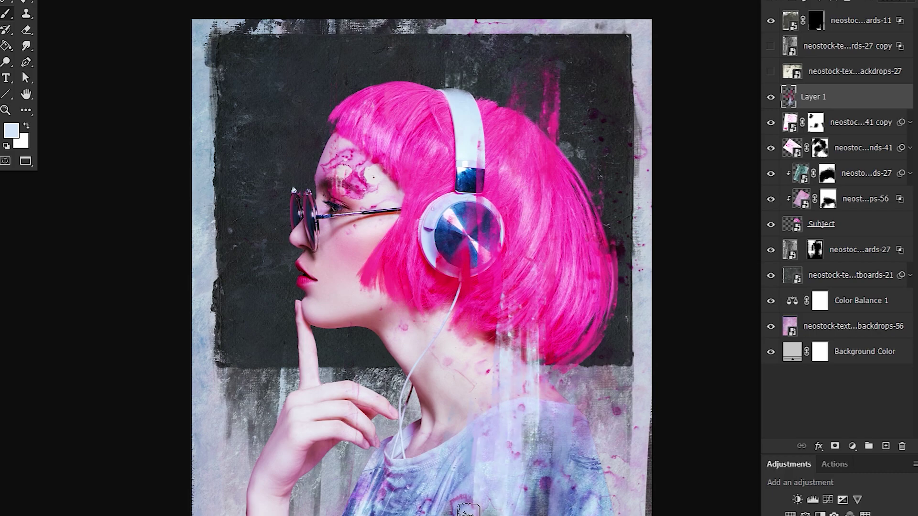
- Shrink the brush and dab repeatedly sampled skin tones along the neck, under the jaw and beside the headphone cord
alt+click(422, 356)
key(bracketleft)
key(bracketleft)
key(bracketleft)
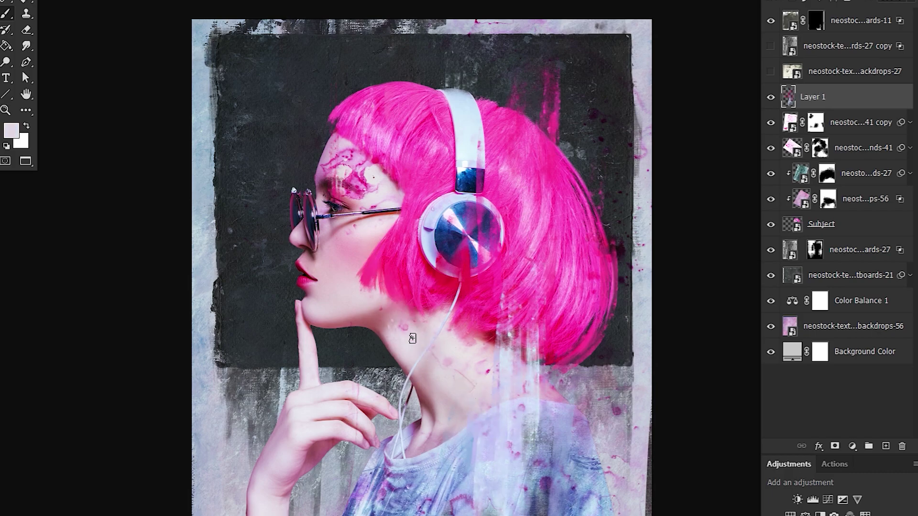
alt+click(382, 328)
alt+click(414, 361)
alt+click(400, 353)
alt+click(407, 388)
alt+click(407, 358)
alt+click(404, 358)
click(386, 335)
alt+click(426, 375)
- Sample skin tones from the forearm and hand and dab short strokes over the wrist and back of the hand
alt+click(268, 511)
click(269, 511)
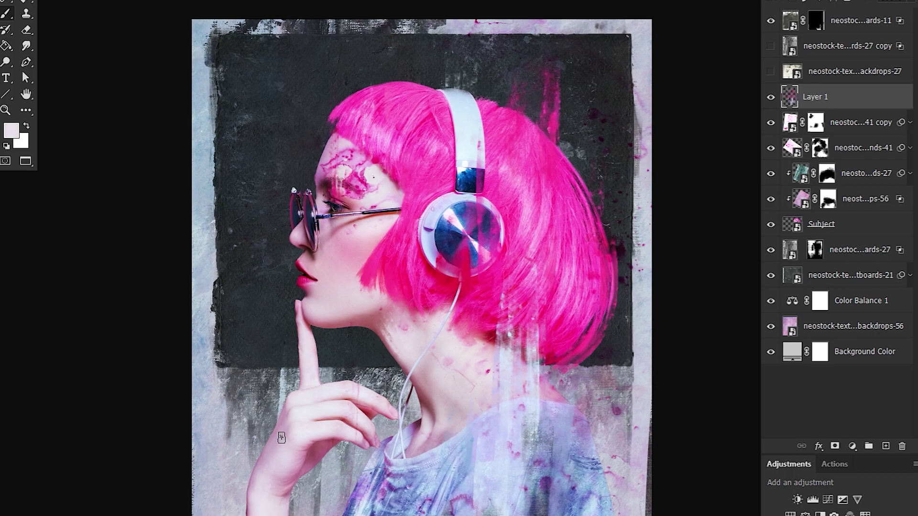
alt+click(296, 456)
alt+click(289, 465)
scroll(287, 459, down, 3)
alt+click(297, 293)
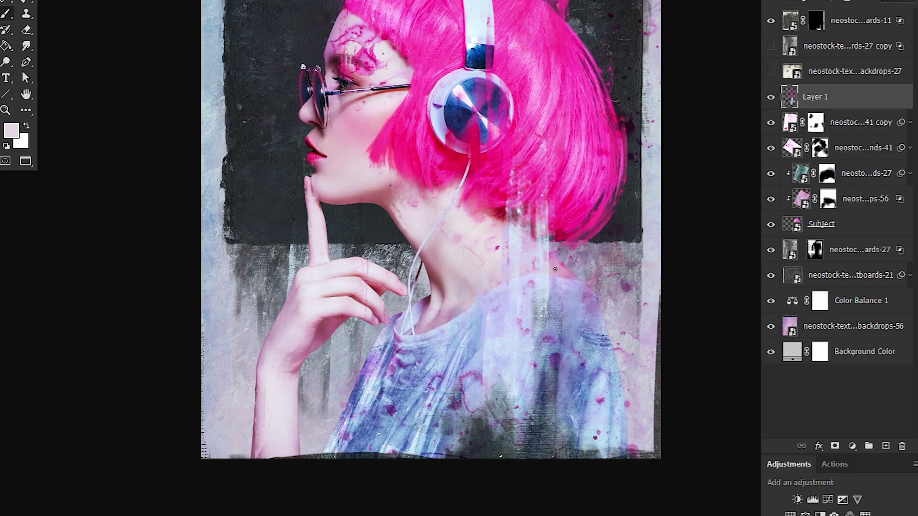
- Sample pale blue from the streaks and brush thin vertical streaks over the lower hair beneath the headphone
alt+click(530, 231)
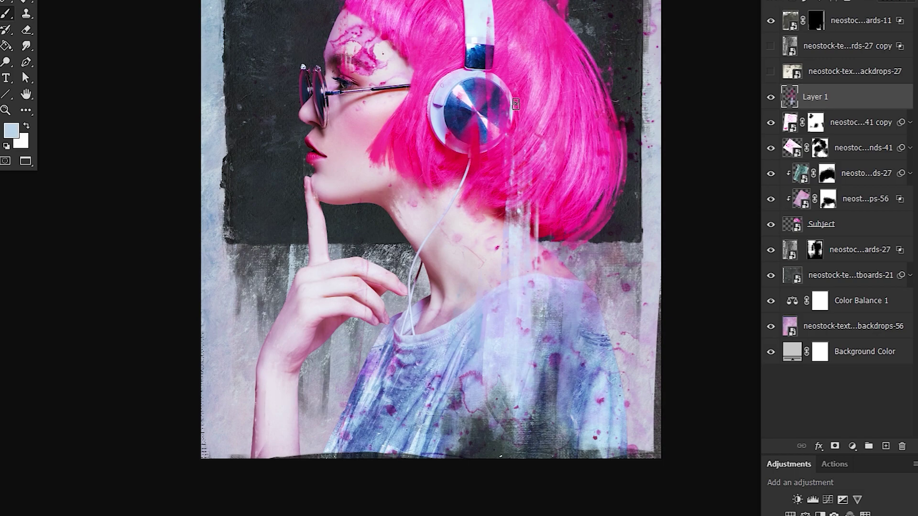
drag(478, 317, 457, 513)
- Sample pinks from the lips and hair, and brush pink and white over the sunglasses and the forehead splatter
alt+click(286, 340)
alt+click(286, 343)
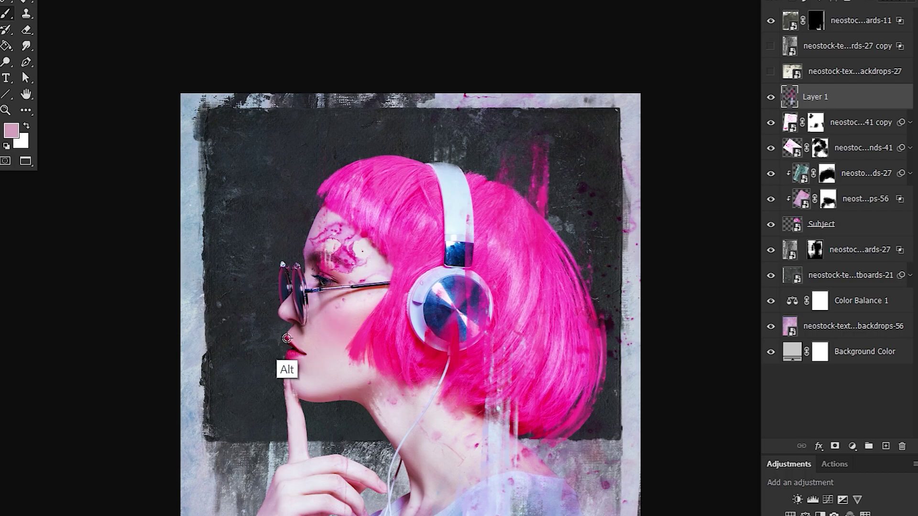
alt+click(380, 365)
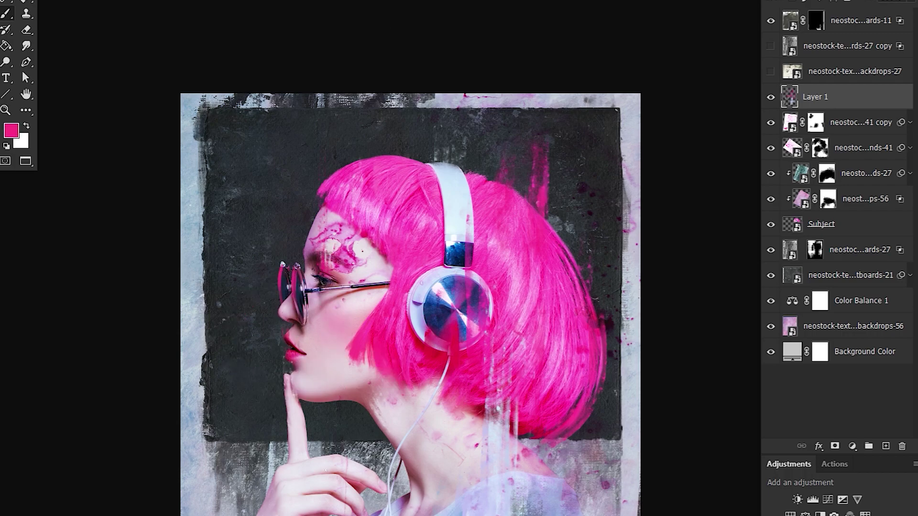
key(x)
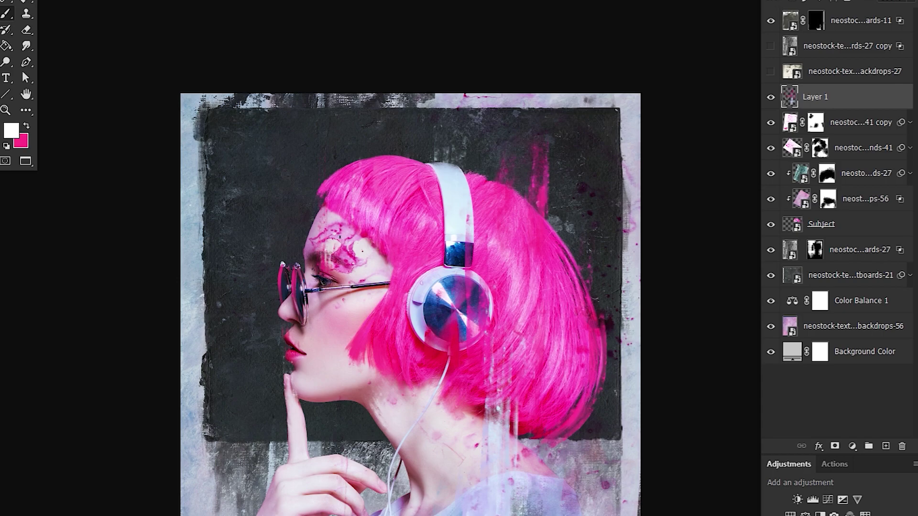
key(x)
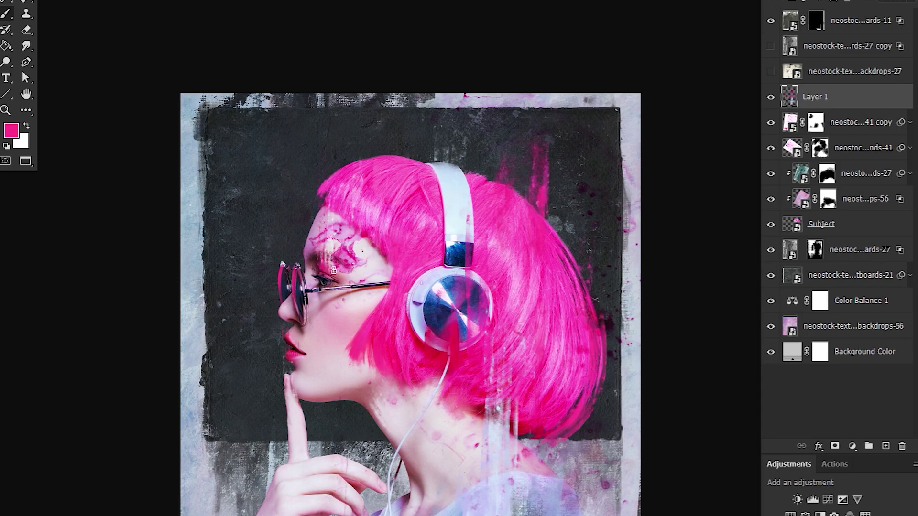
key(x)
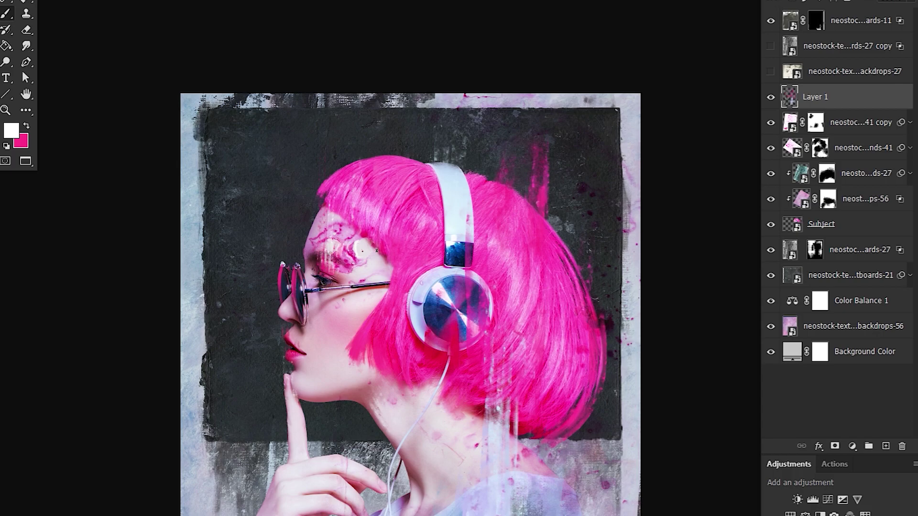
- Sample pale blue and dark tones, and brush streaks on the backdrop above the headband and up over its metal band
alt+click(441, 160)
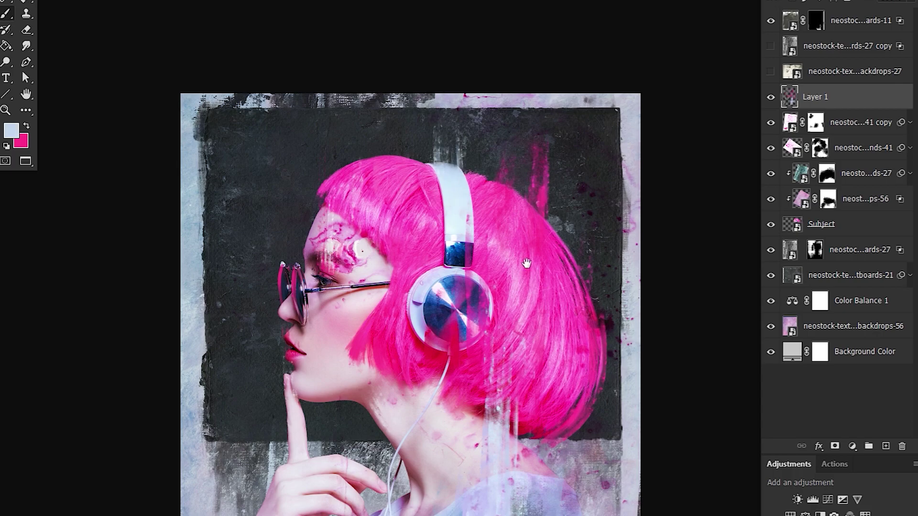
scroll(440, 157, down, 5)
alt+click(433, 104)
alt+click(427, 66)
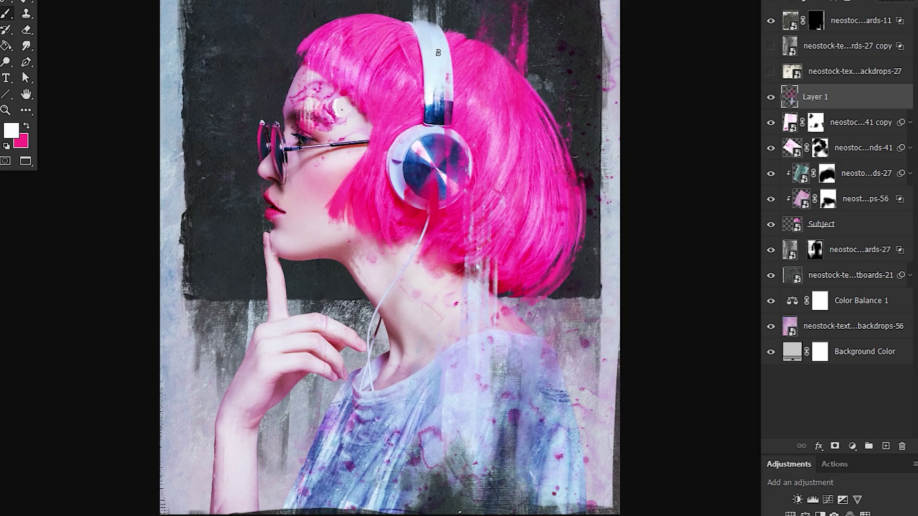
- Sample hair pink and brush upward over the outer rim of the headphone cup
alt+click(396, 208)
drag(395, 204, 391, 138)
- Sample pale skin tones and dab more brush strokes over the wrist and the back of the hand
alt+click(258, 400)
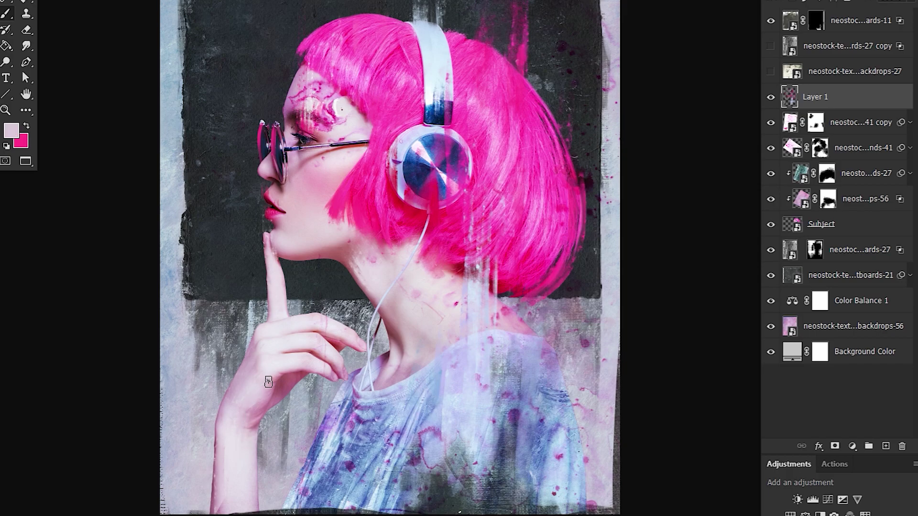
alt+click(256, 386)
alt+click(233, 400)
alt+click(258, 335)
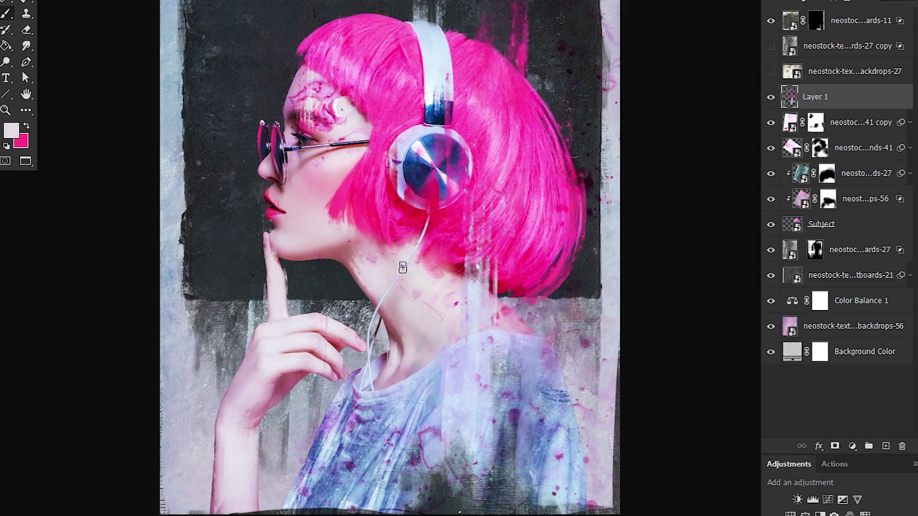
- Select the Subject layer and add a layer mask to it
click(822, 224)
click(835, 446)
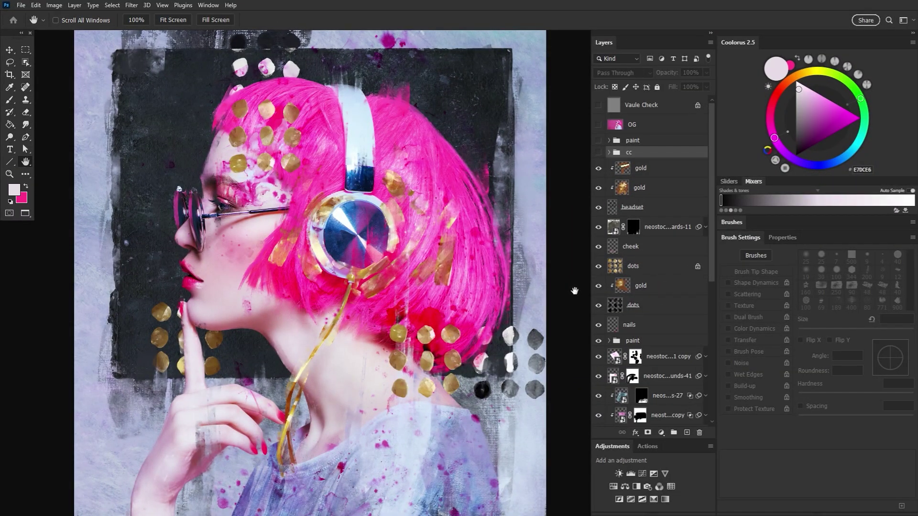
- Select the upper dots layer and toggle the gold texture clipped to the lower dots layer off and on
click(648, 271)
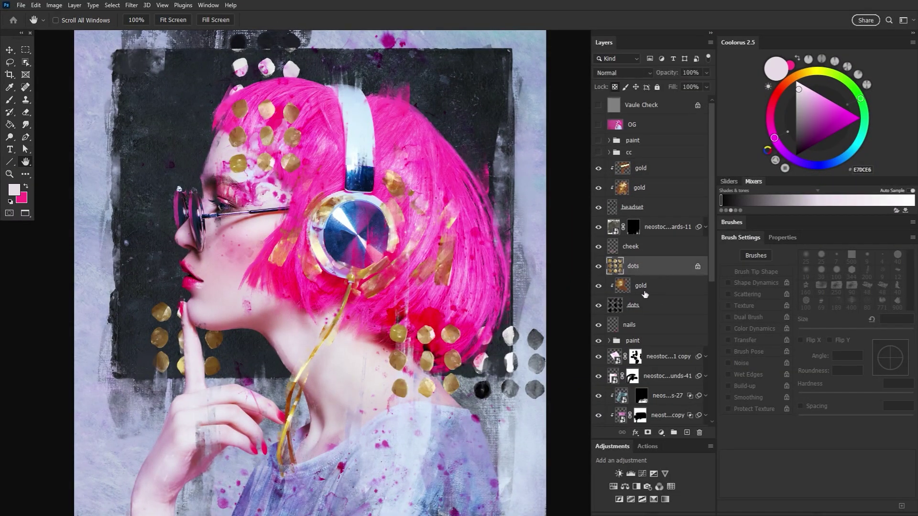
click(599, 306)
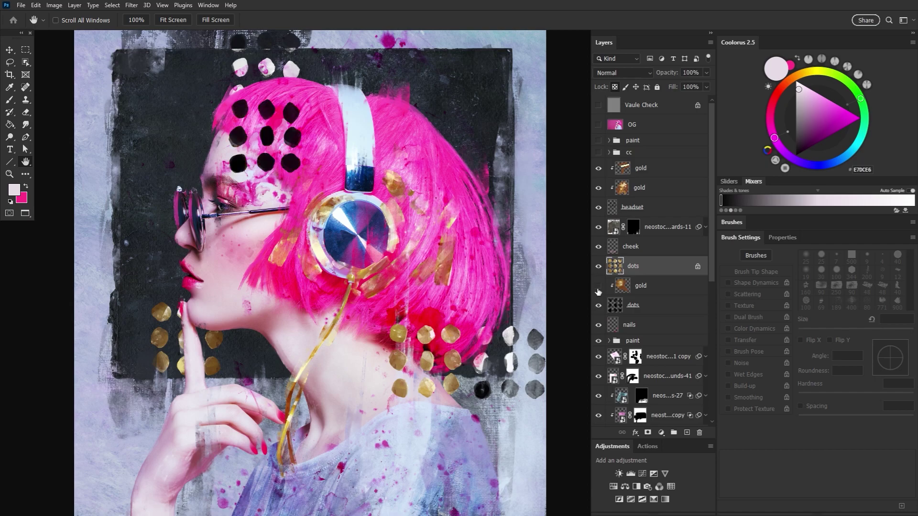
click(598, 288)
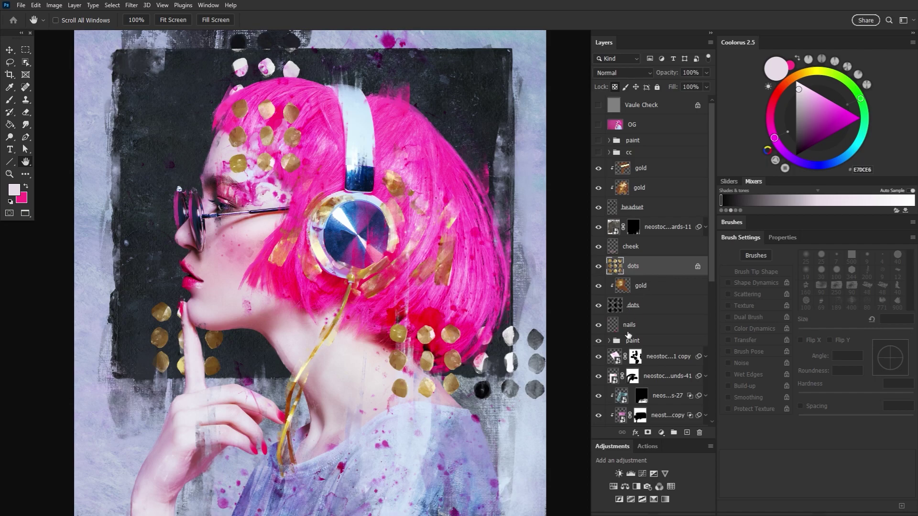
- Show and expand the cc color-correction group and the paint group above it
click(636, 343)
click(599, 153)
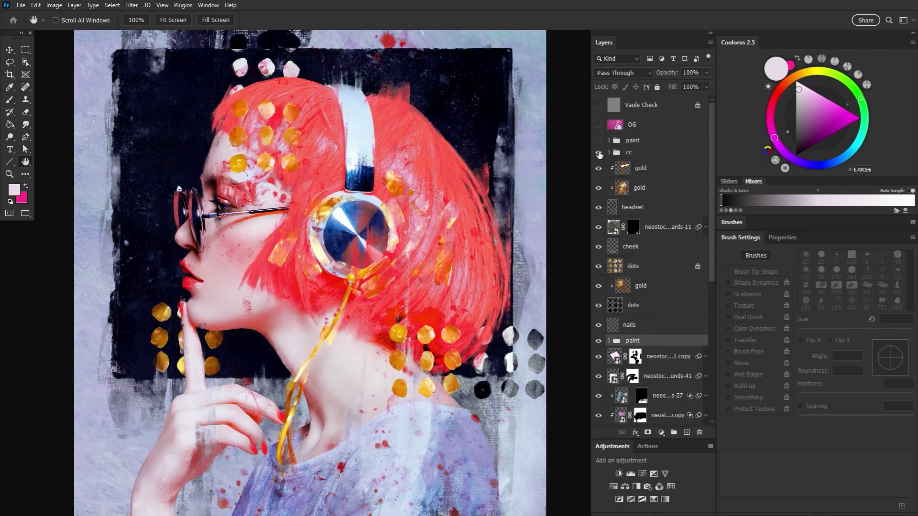
click(609, 153)
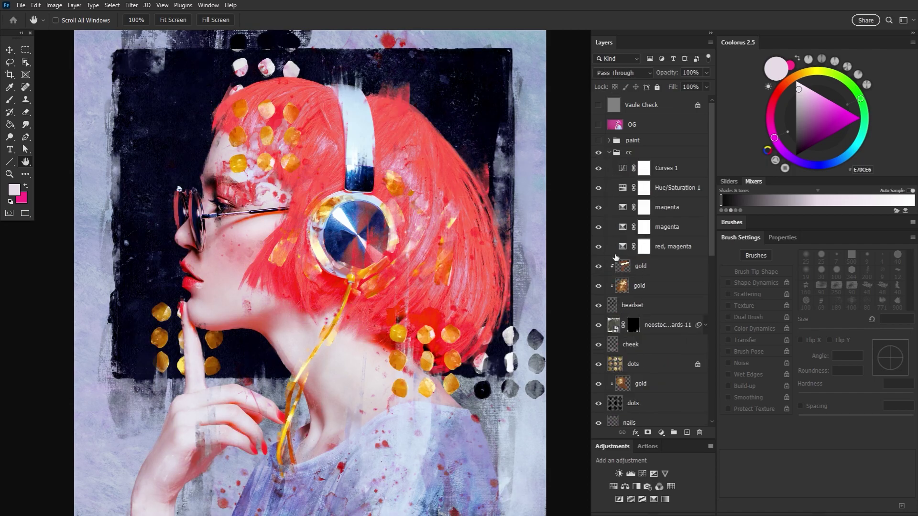
click(599, 141)
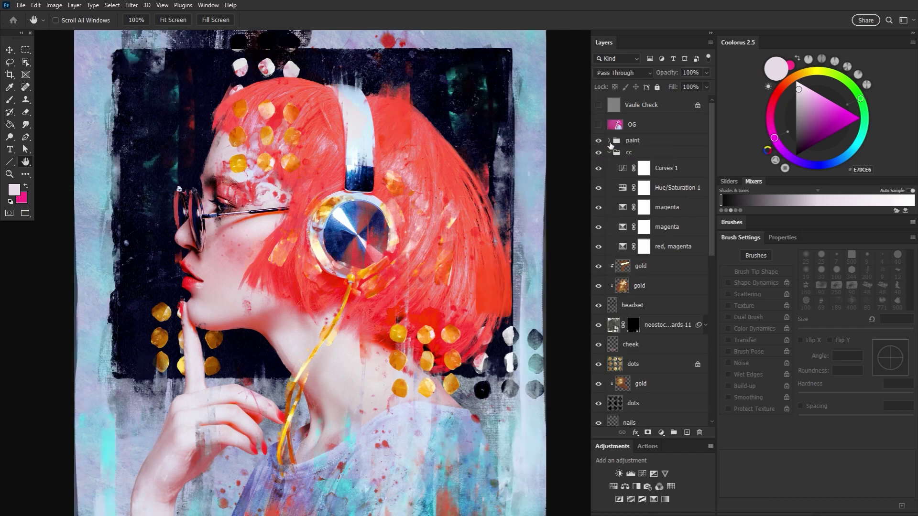
click(609, 141)
- Toggle the layers inside the upper paint group off and on to compare their brushwork across the whole portrait
key(z)
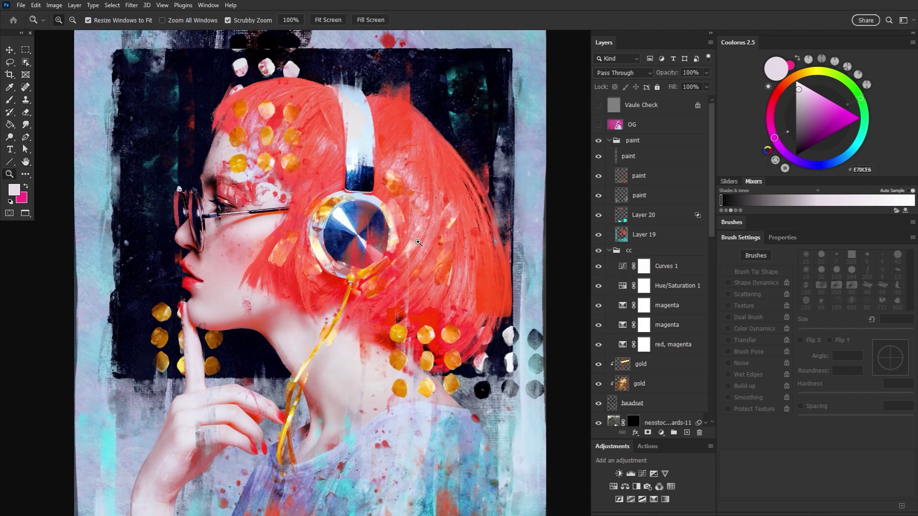
alt+click(419, 242)
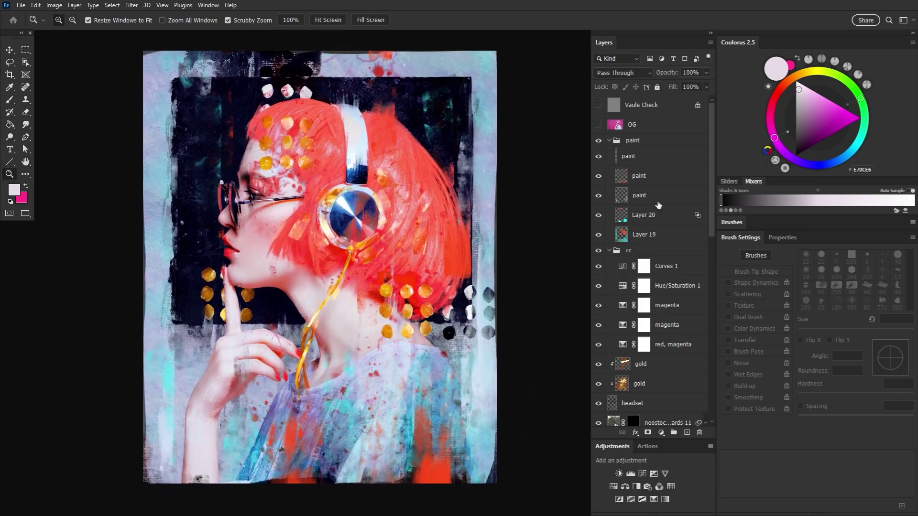
drag(598, 176, 599, 234)
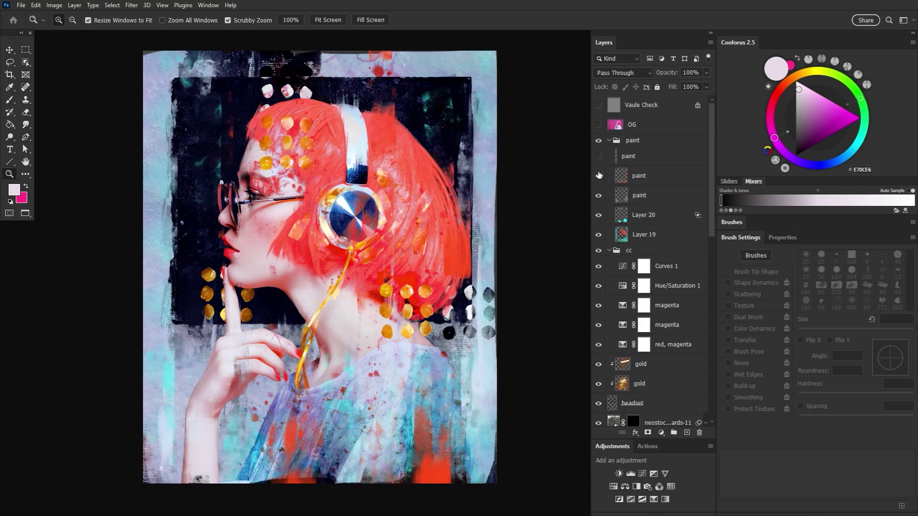
click(599, 160)
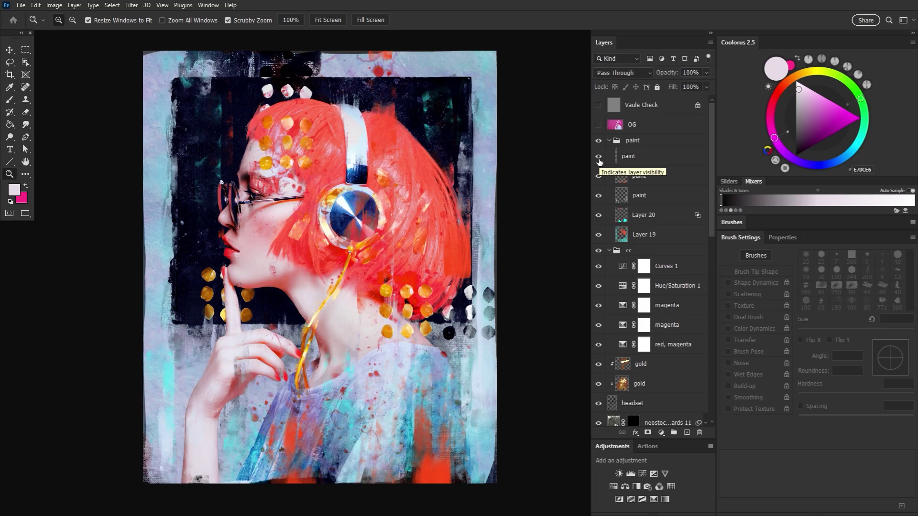